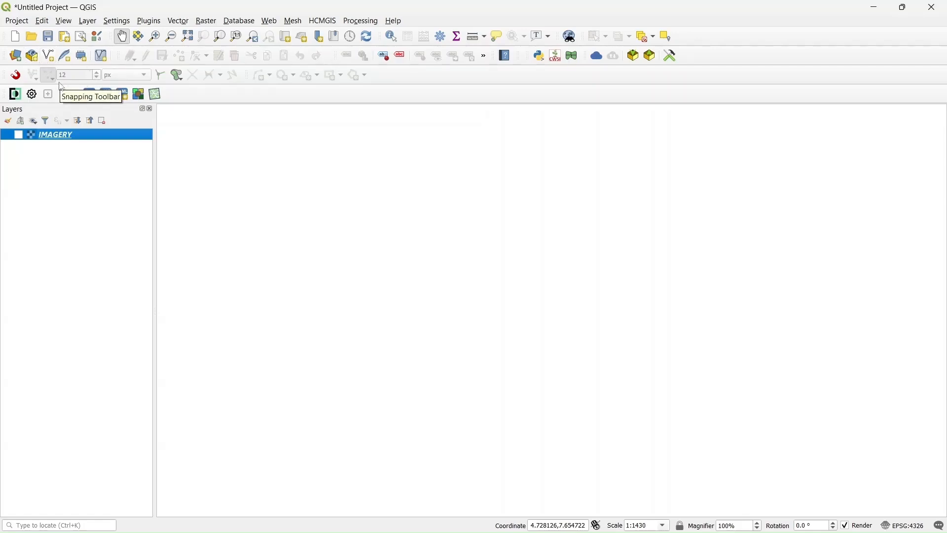
# Start a new shapefile layer and create a folder named TUTORIAL in Documents while choosing its save location
pyautogui.click(48, 57)
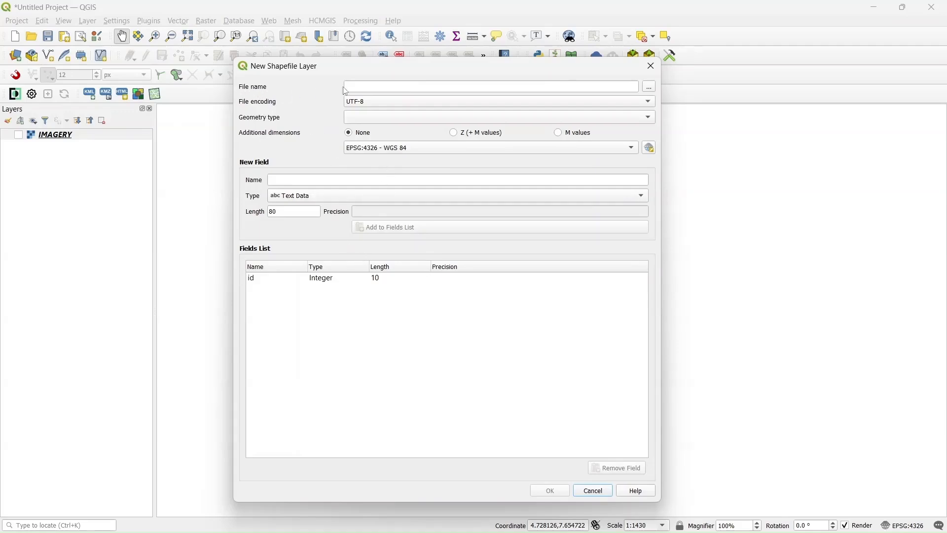
pyautogui.click(652, 92)
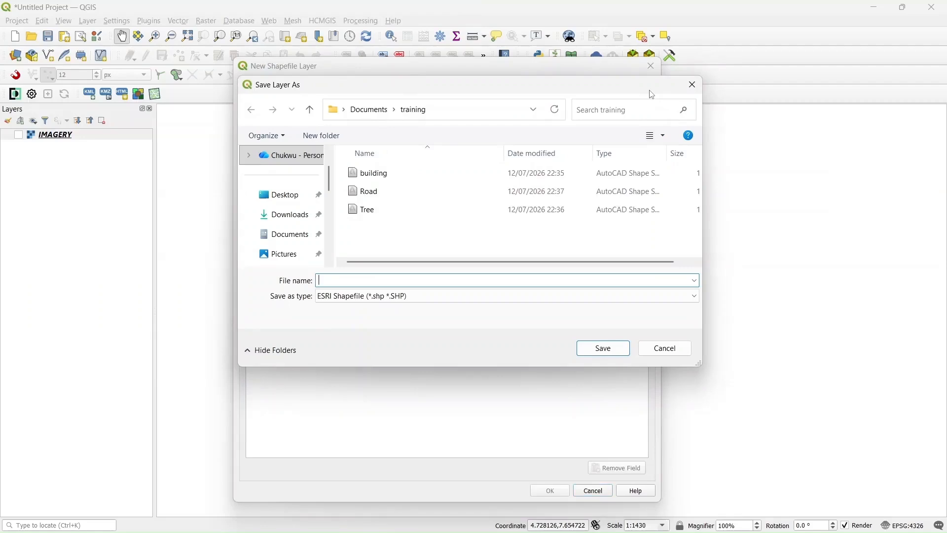
pyautogui.click(291, 201)
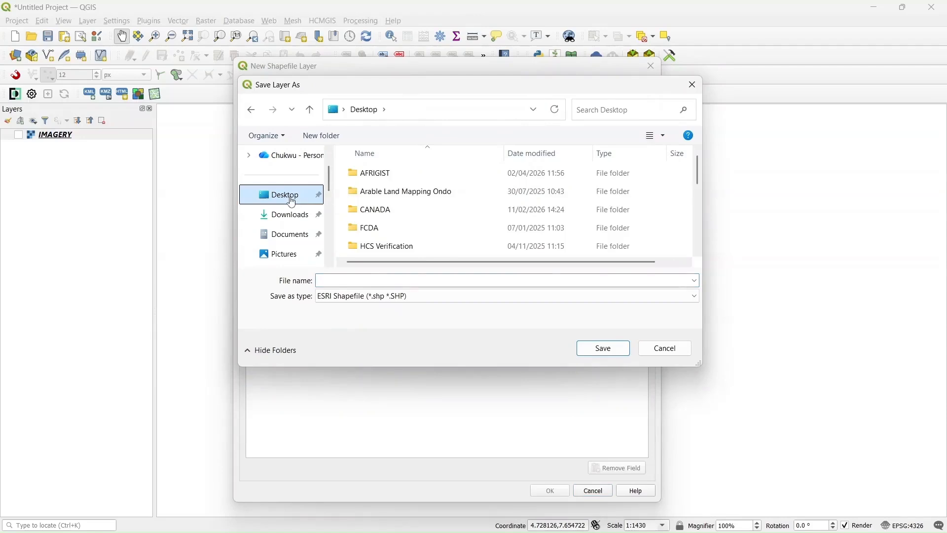
pyautogui.click(289, 235)
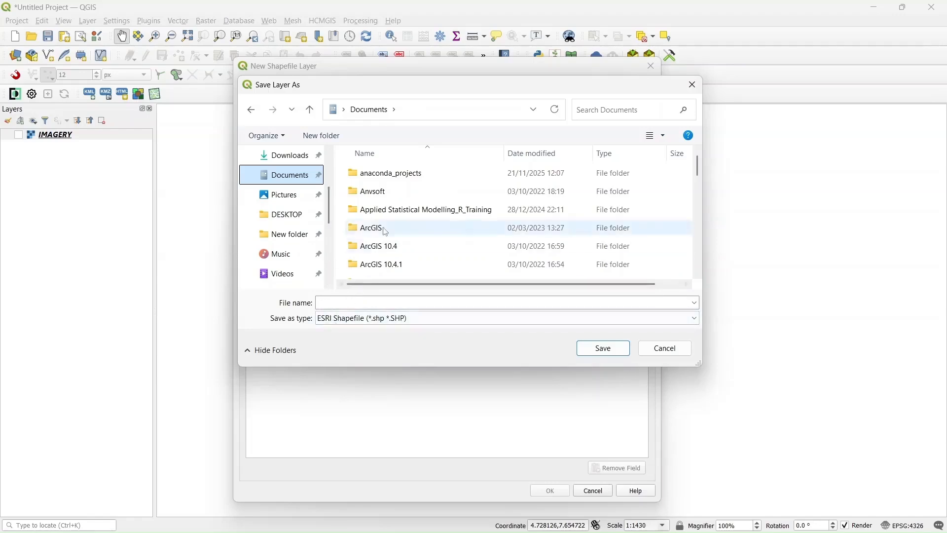
pyautogui.click(322, 138)
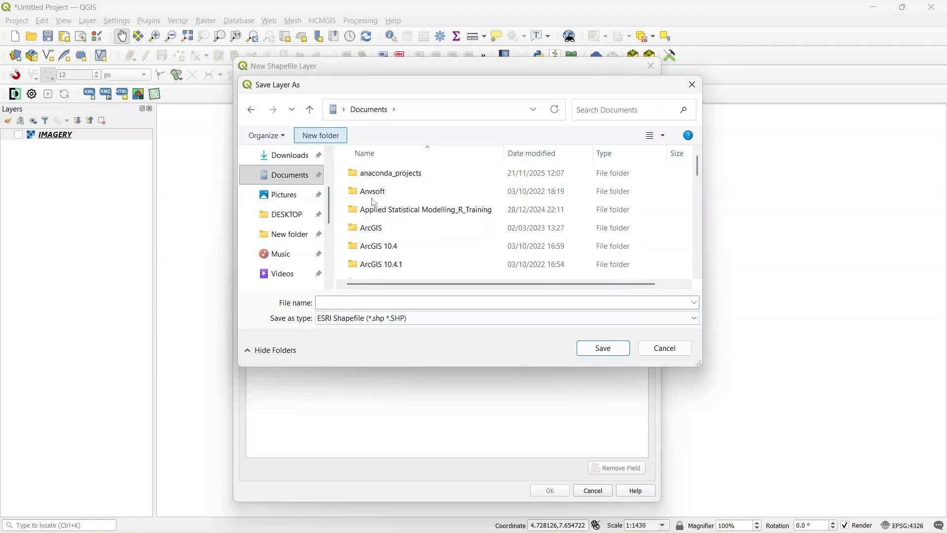
pyautogui.click(399, 272)
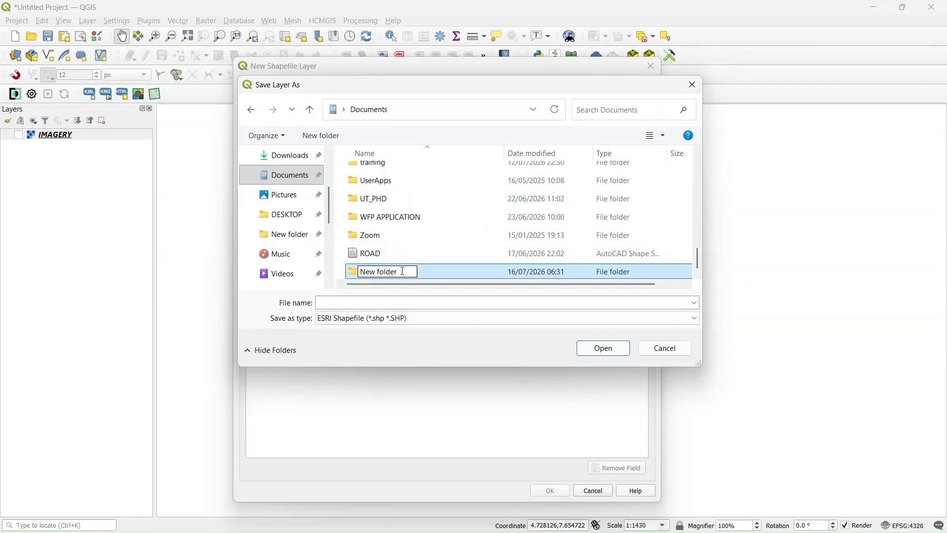
pyautogui.moveTo(399, 272); pyautogui.dragTo(359, 271)
pyautogui.write('TUTORA')
pyautogui.write('IL')
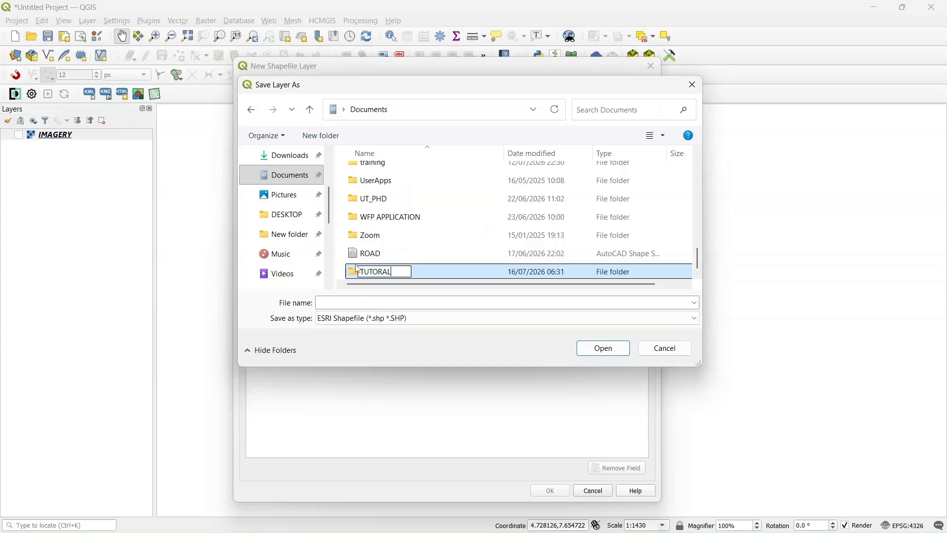
# Save the new shapefile as ROAD inside the TUTORIAL folder and set its geometry type to Line
pyautogui.click(354, 306)
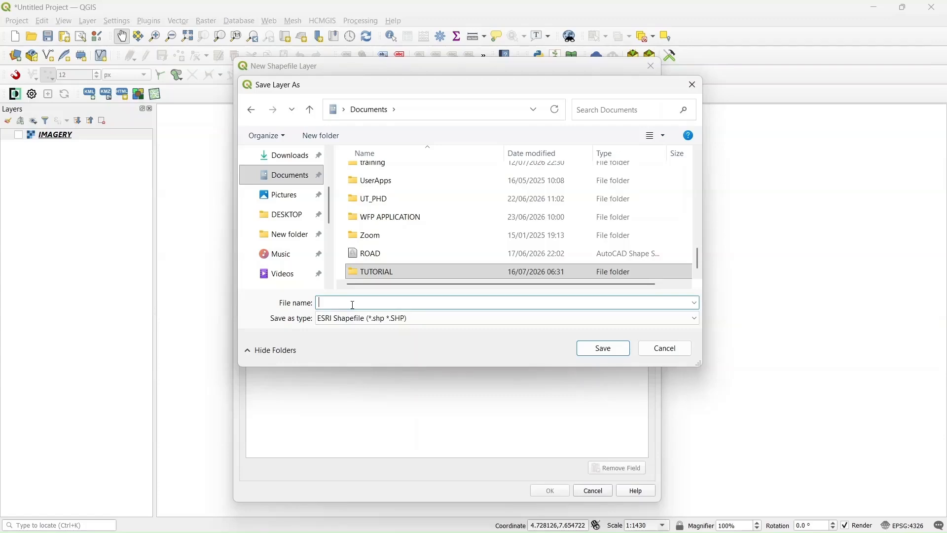
pyautogui.write('ROAD')
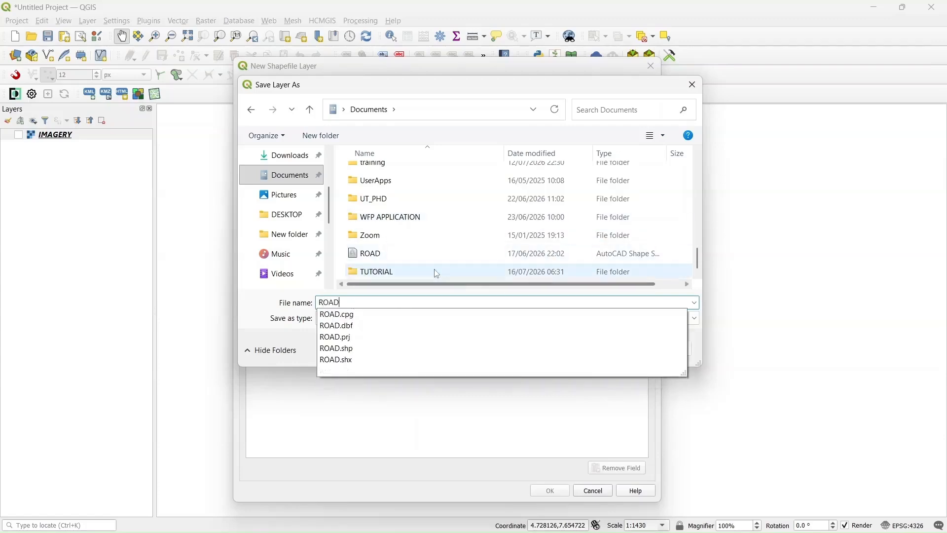
pyautogui.click(422, 276)
pyautogui.doubleClick(423, 272)
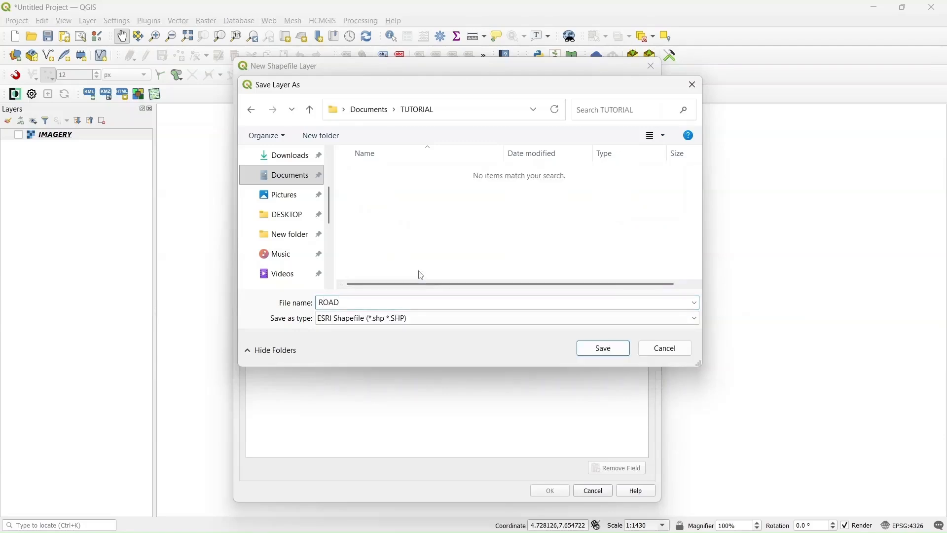
pyautogui.click(606, 350)
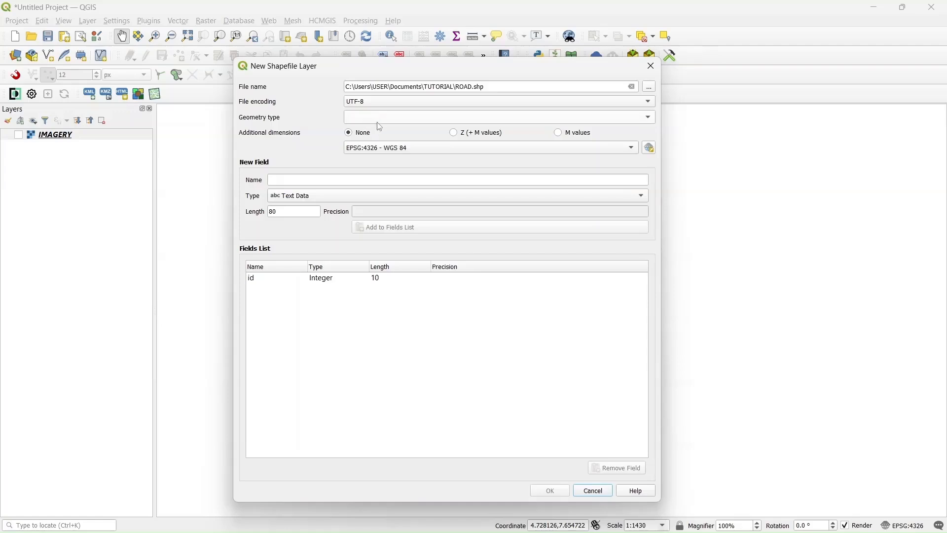
pyautogui.click(397, 125)
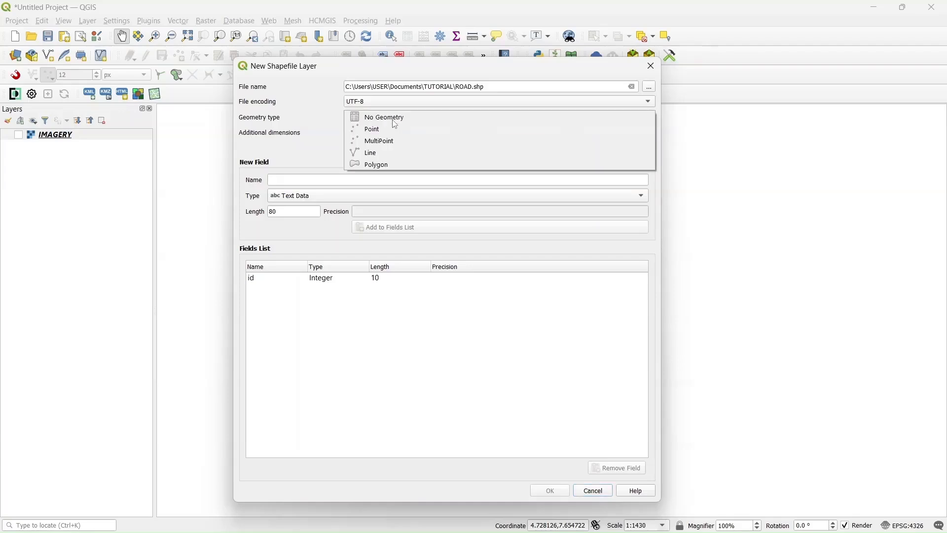
pyautogui.click(379, 154)
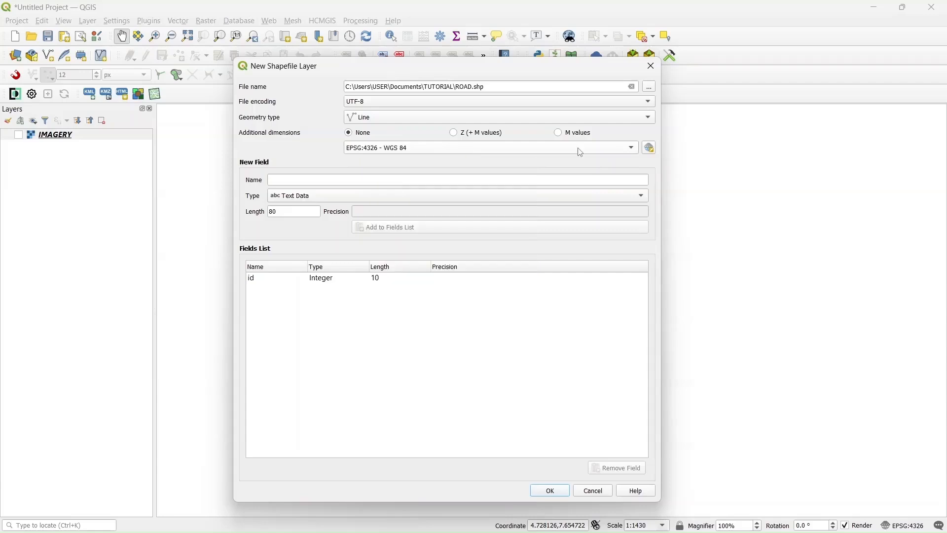
# Set the new shapefile's coordinate reference system to WGS 84 / UTM zone 32N (EPSG:32632)
pyautogui.click(650, 149)
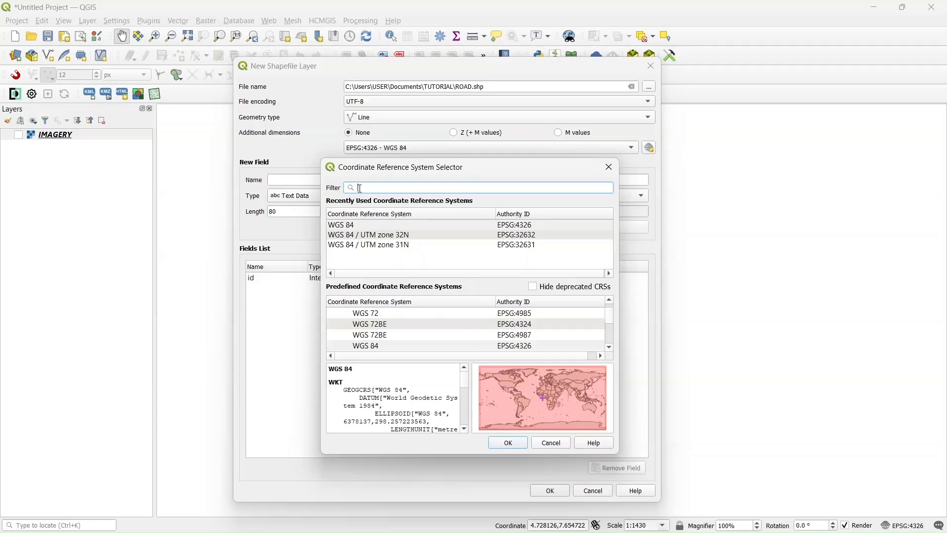
pyautogui.write('wgs 84 utm')
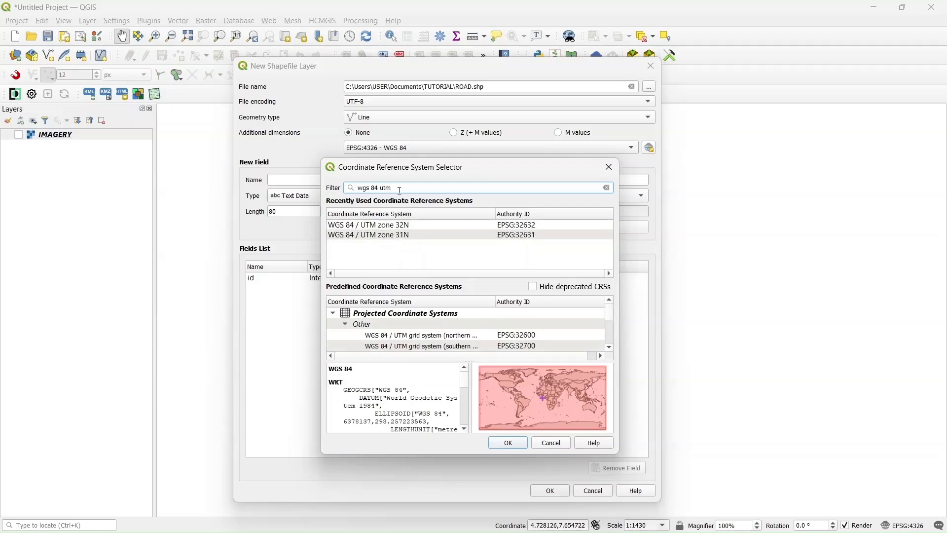
pyautogui.click(382, 227)
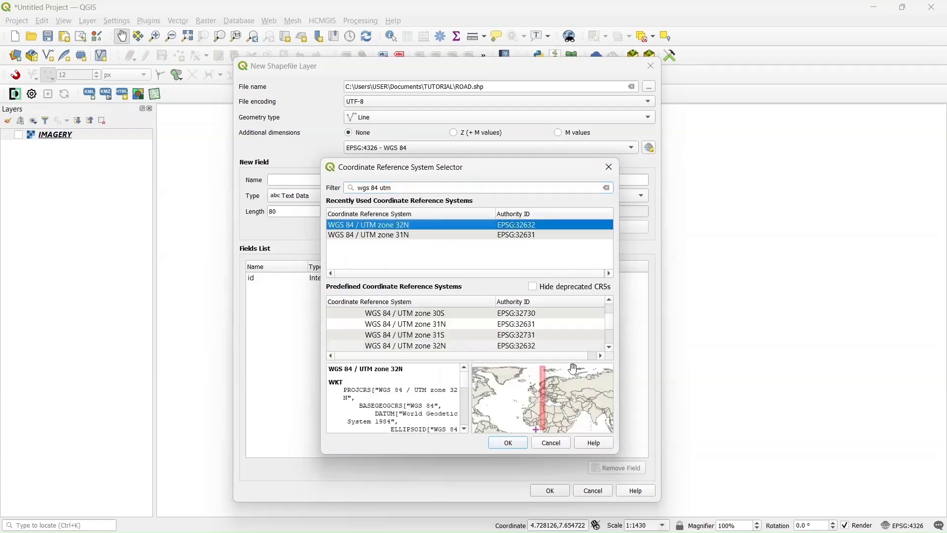
pyautogui.click(508, 442)
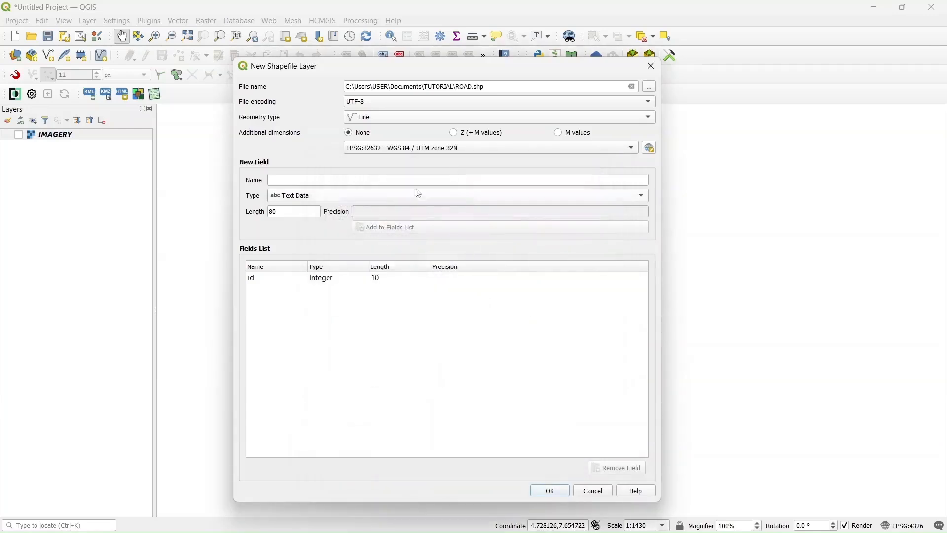
# Find EPSG:4326 and set WGS 84 as the ROAD shapefile's coordinate reference system
pyautogui.click(652, 150)
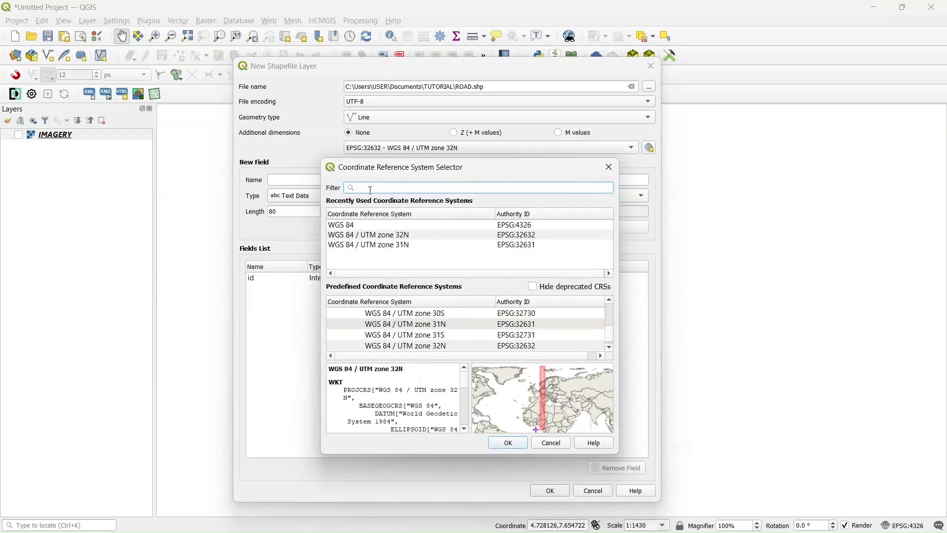
pyautogui.write('43')
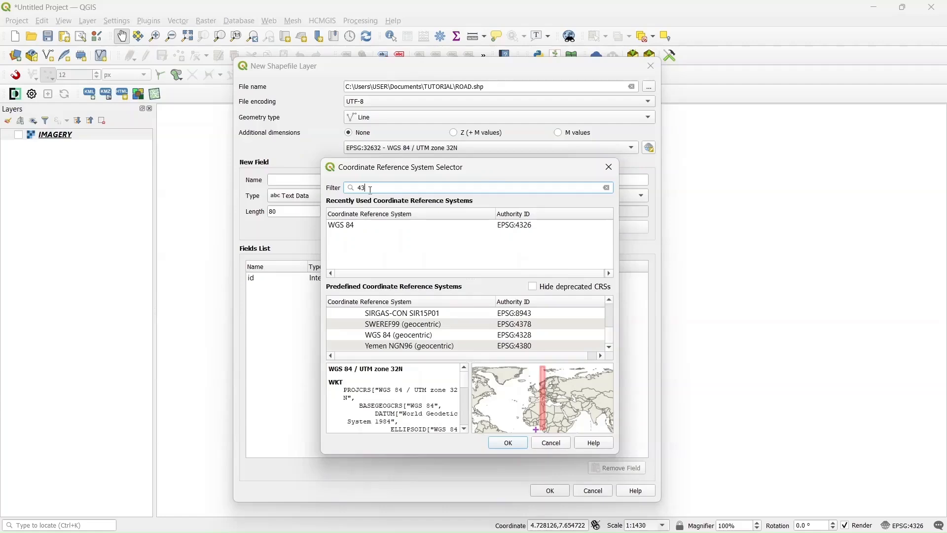
pyautogui.write('2')
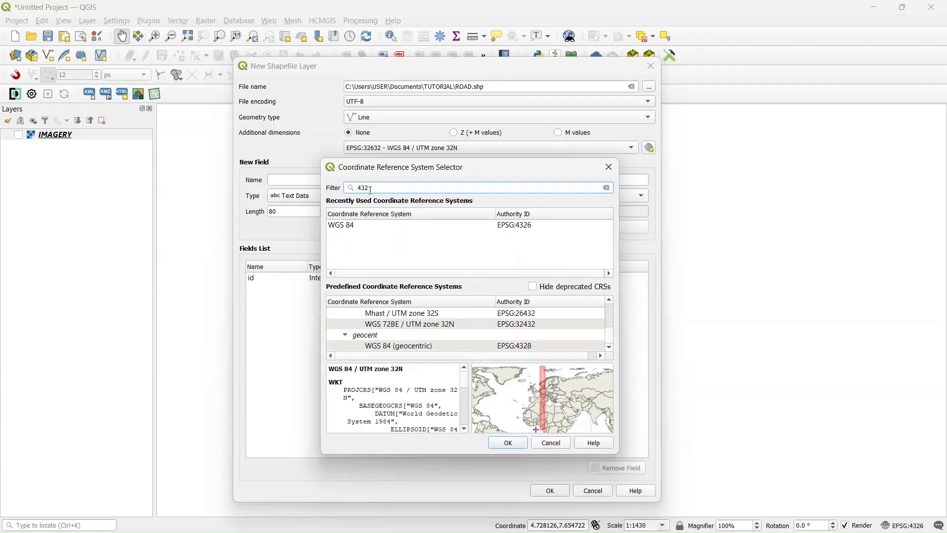
pyautogui.write('6')
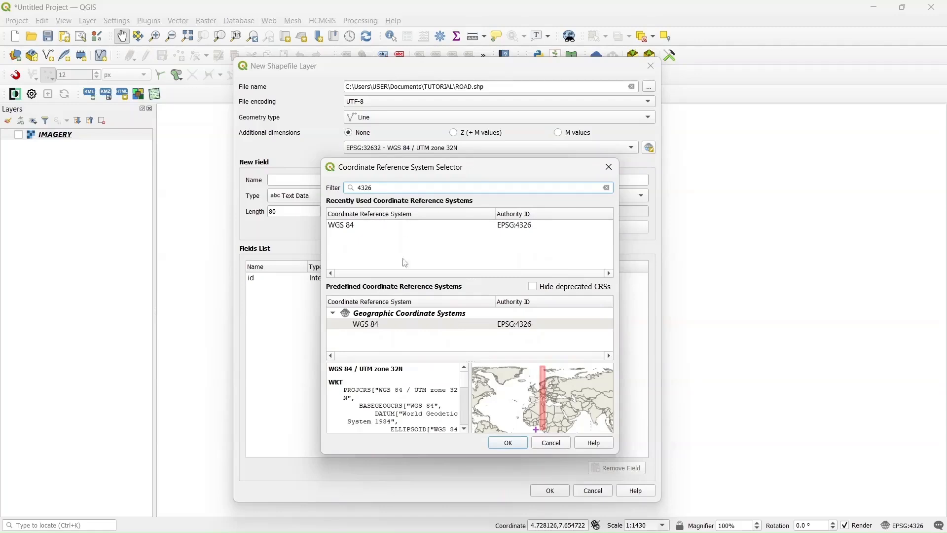
pyautogui.click(366, 328)
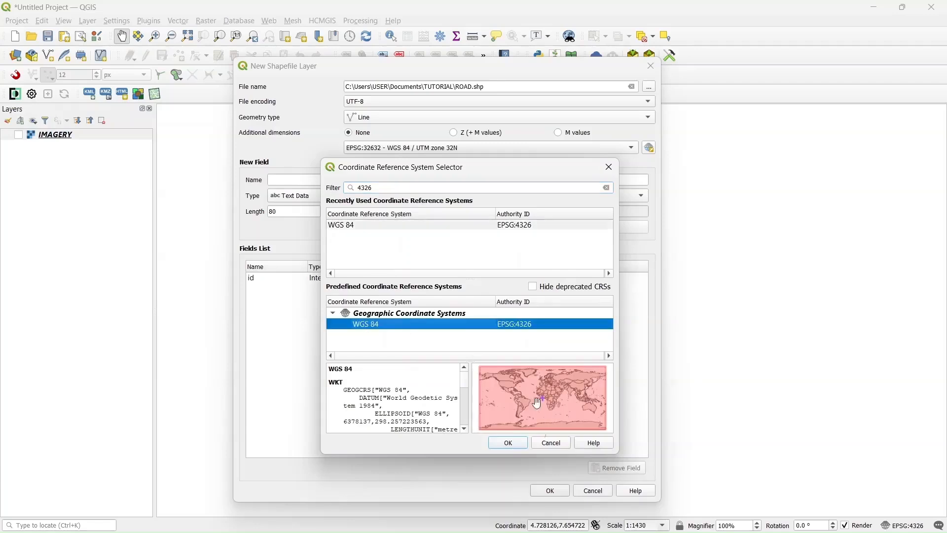
pyautogui.click(508, 442)
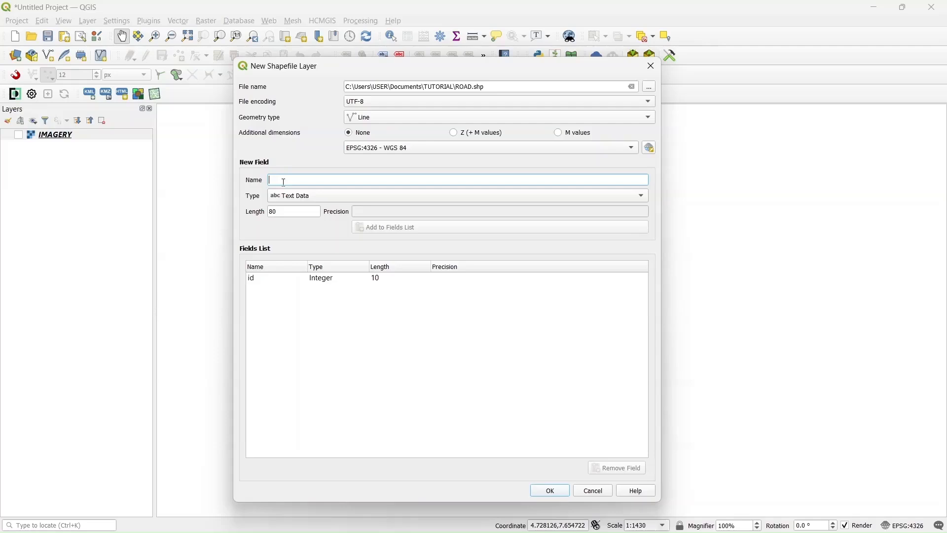
# Add a text attribute field named "road name" with length 50 to the ROAD shapefile
pyautogui.write('road name')
pyautogui.moveTo(278, 213); pyautogui.dragTo(257, 219)
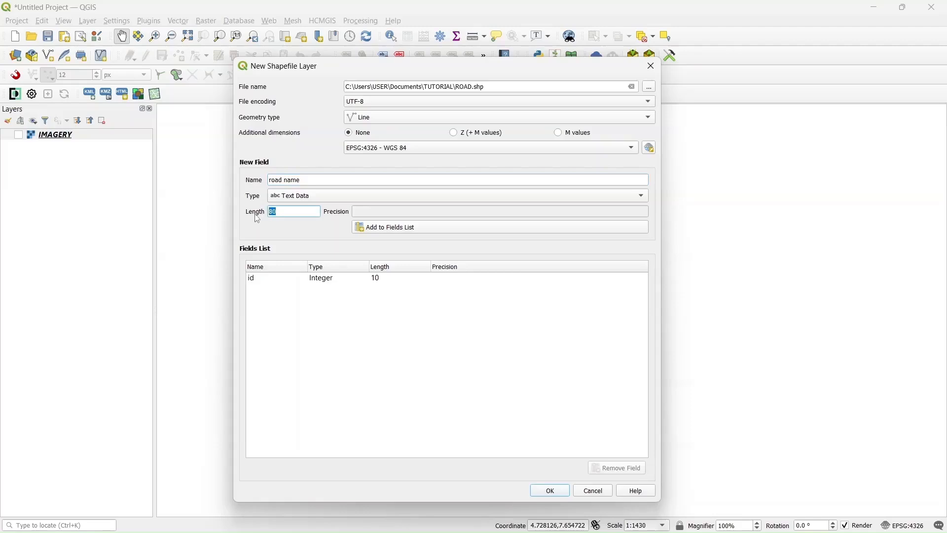
pyautogui.write('50')
pyautogui.click(339, 201)
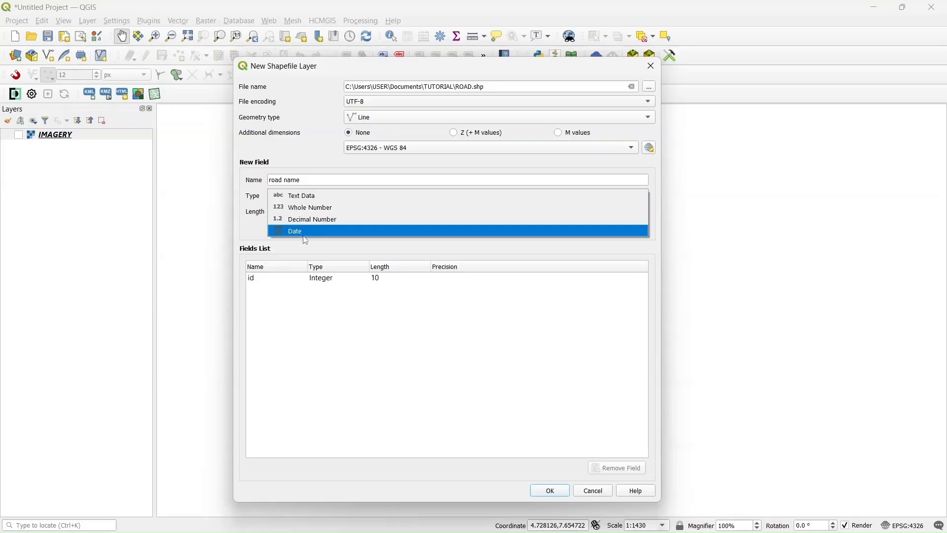
pyautogui.click(306, 179)
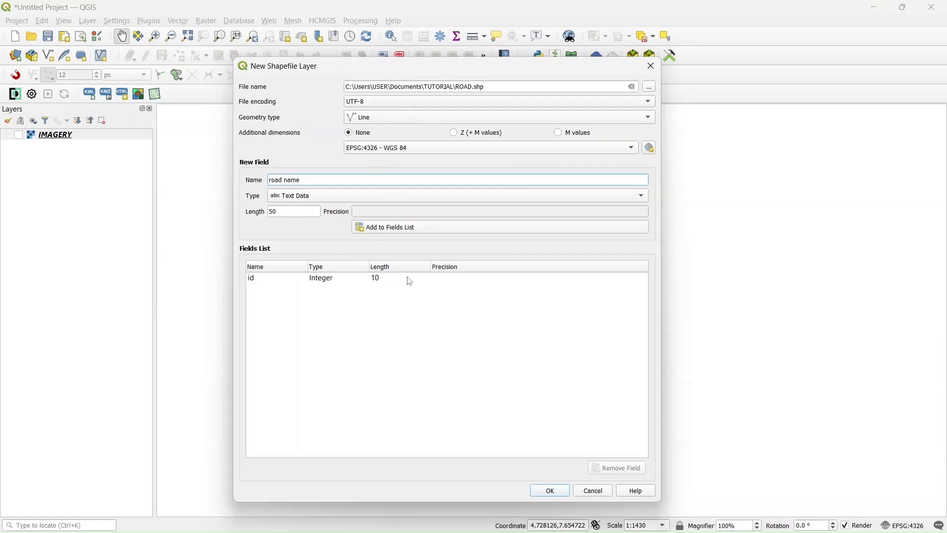
pyautogui.click(387, 228)
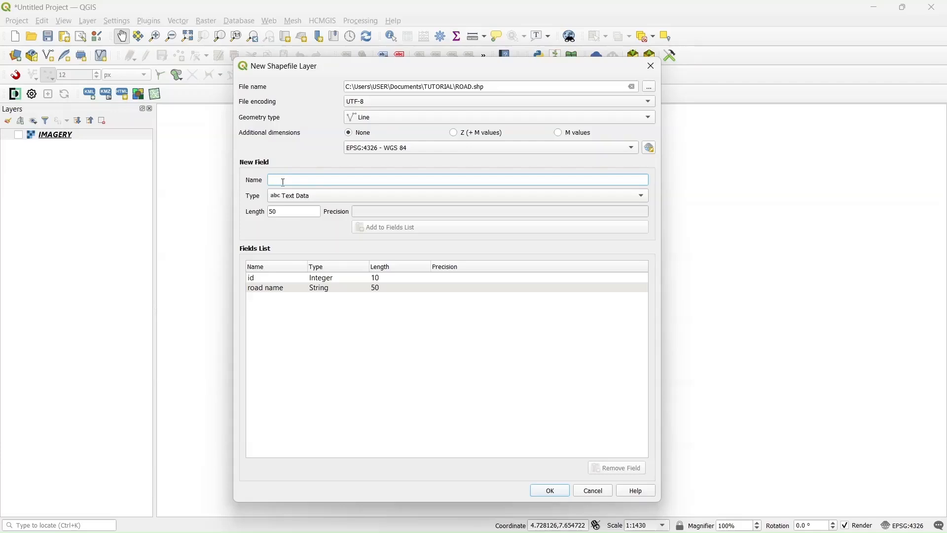
# Add a decimal number field named "length" with length 6 and precision 3, and create the ROAD layer
pyautogui.write('length')
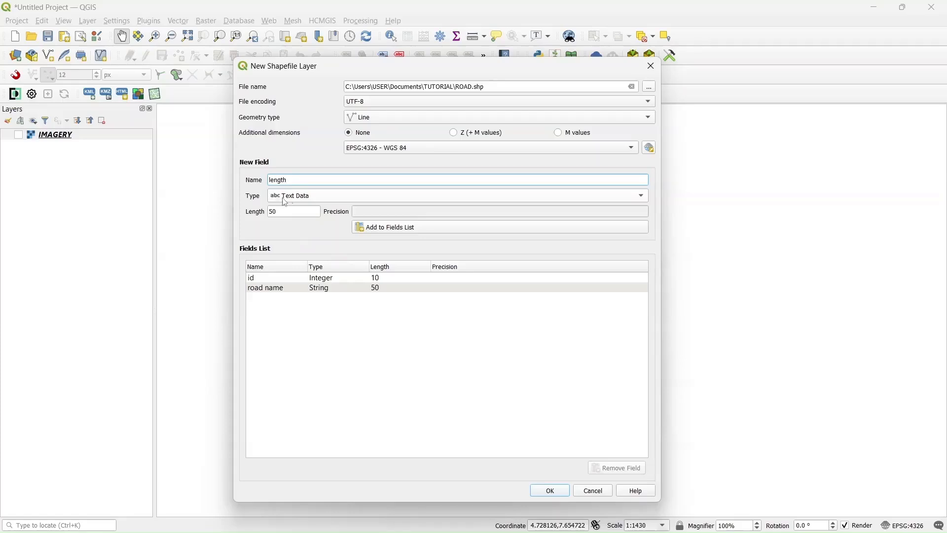
pyautogui.click(323, 200)
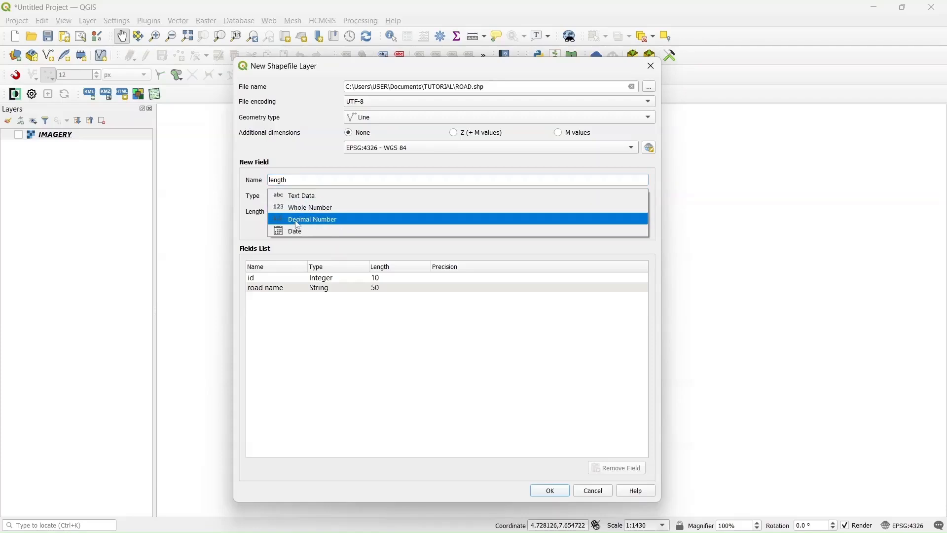
pyautogui.click(319, 225)
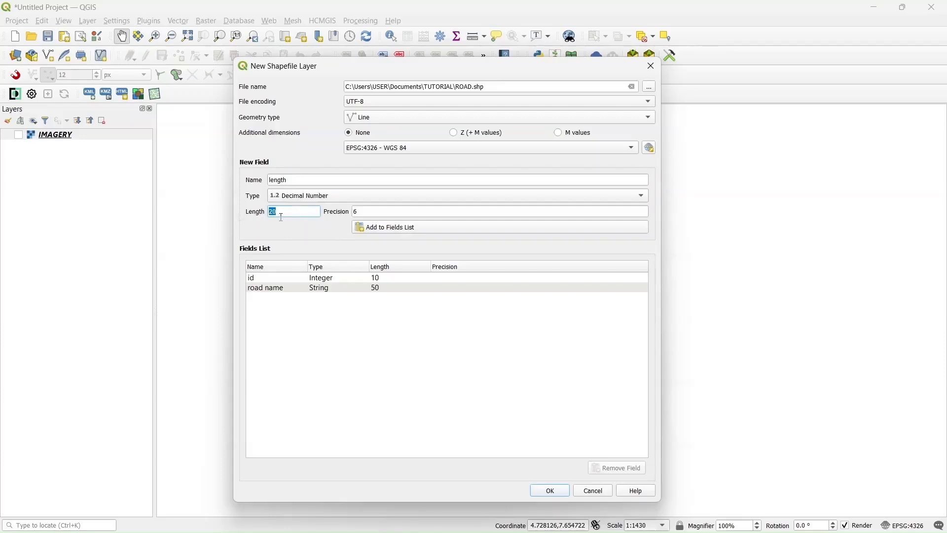
pyautogui.write('6')
pyautogui.click(359, 213)
pyautogui.moveTo(359, 214); pyautogui.dragTo(354, 219)
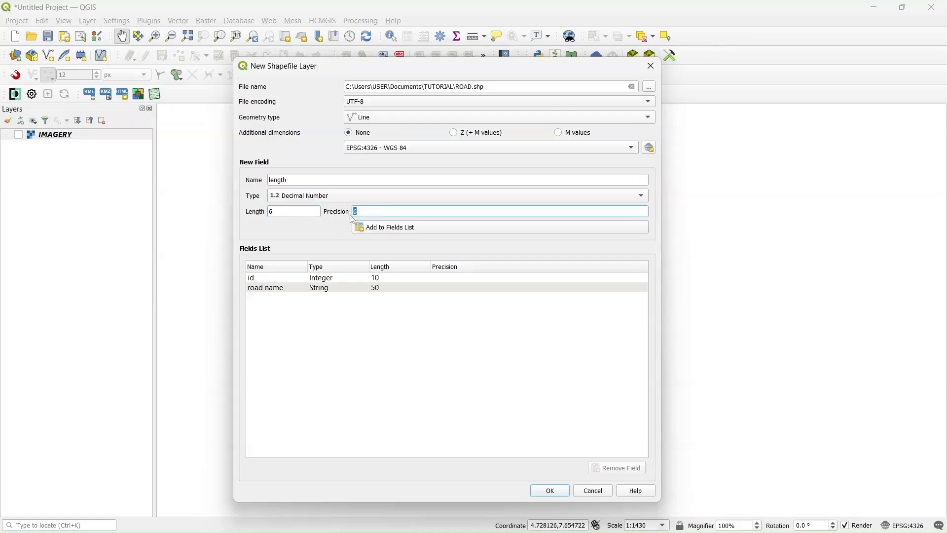
pyautogui.write('3')
pyautogui.click(383, 229)
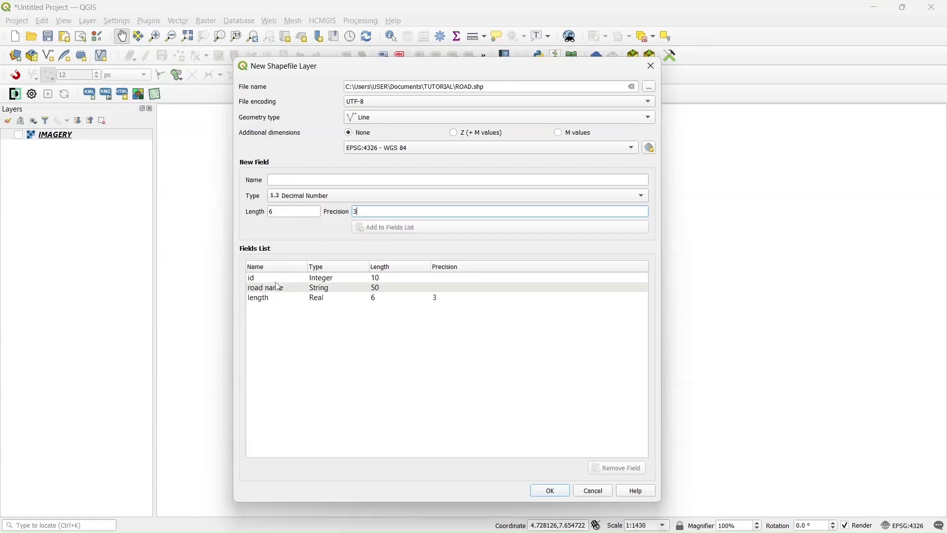
pyautogui.click(551, 491)
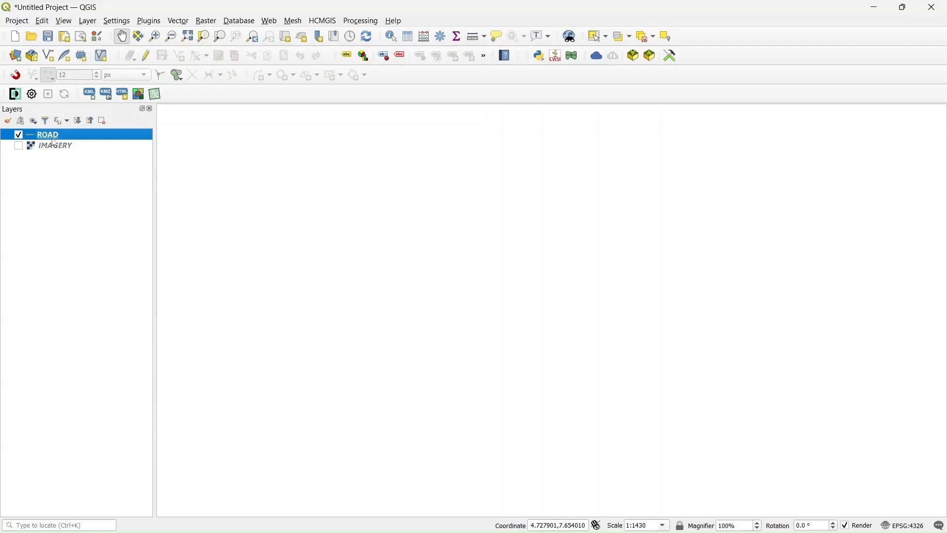
# Start a new shapefile named BUILDING in the TUTORIAL folder and set its geometry type to Polygon
pyautogui.click(50, 57)
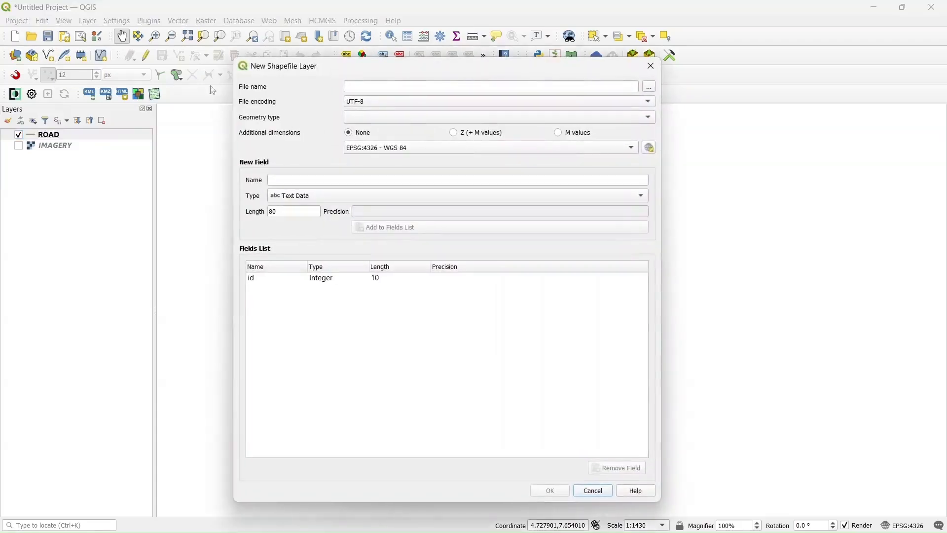
pyautogui.click(650, 86)
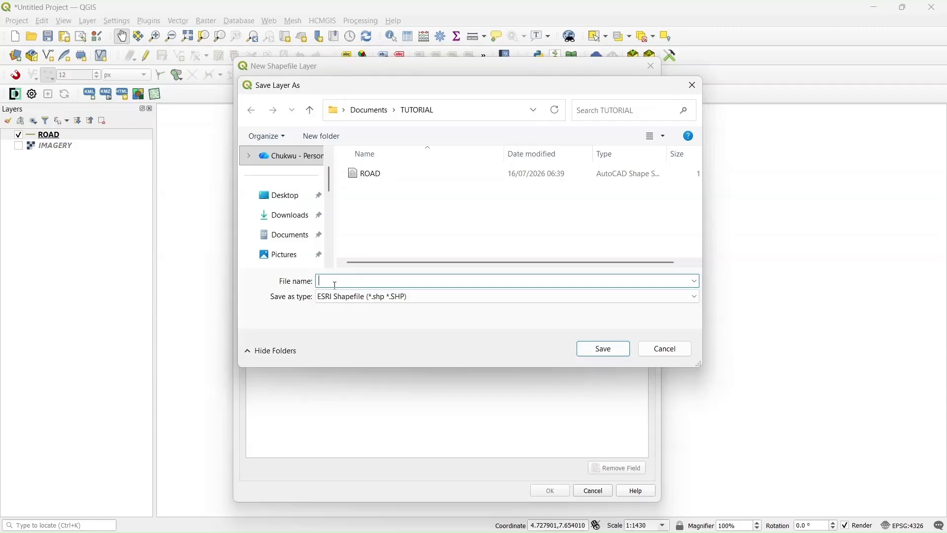
pyautogui.write('BUILDING')
pyautogui.click(596, 351)
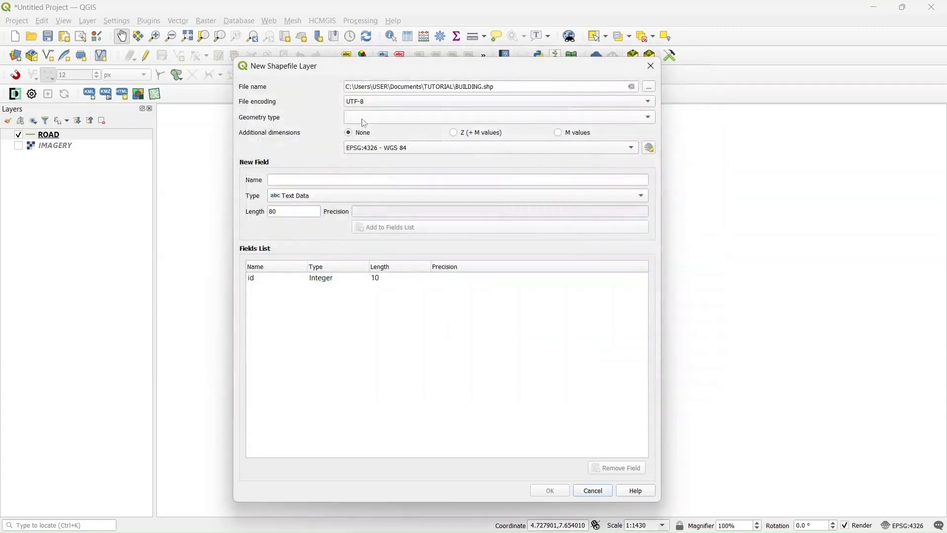
pyautogui.click(417, 122)
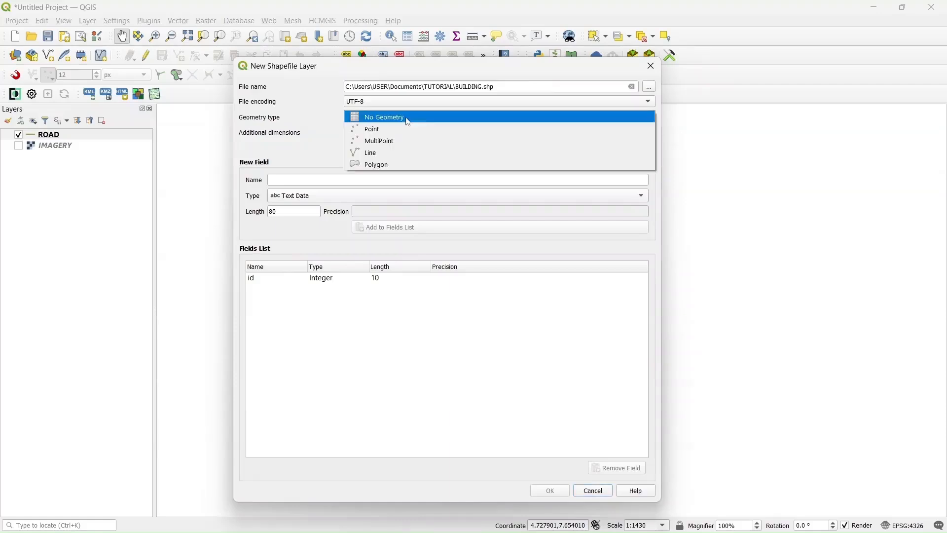
pyautogui.click(390, 169)
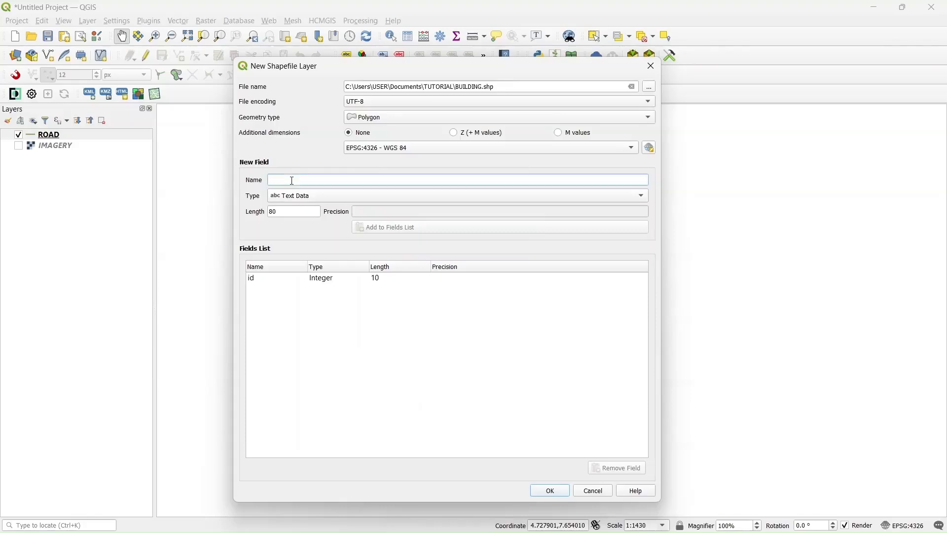
# Add a text attribute field named OWNER with length 60 to the BUILDING shapefile
pyautogui.click(293, 181)
pyautogui.write('OWNER')
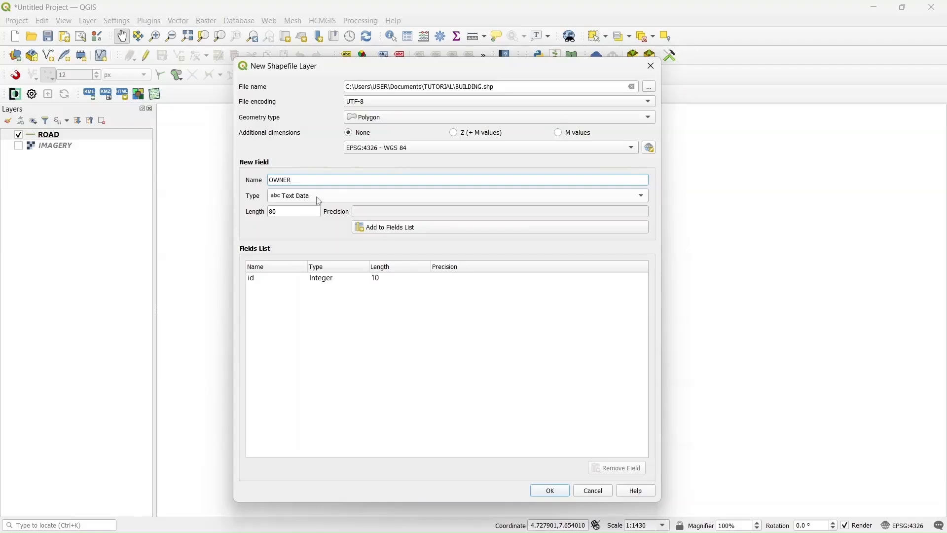
pyautogui.doubleClick(287, 216)
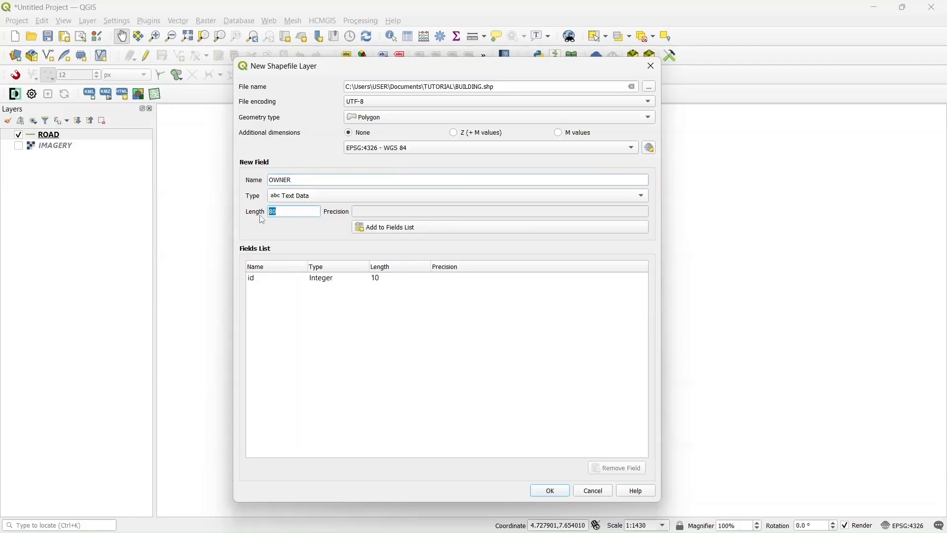
pyautogui.write('6')
pyautogui.click(398, 228)
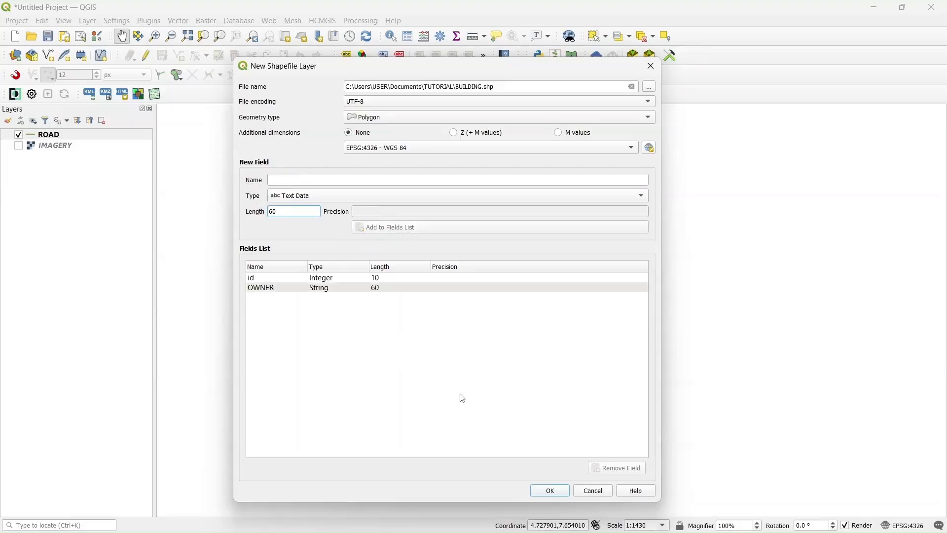
# Add a decimal number field named AREA with length 6 and precision 3, and create the BUILDING layer
pyautogui.click(288, 180)
pyautogui.write('SIZE')
pyautogui.moveTo(288, 180); pyautogui.dragTo(262, 190)
pyautogui.write('AREA')
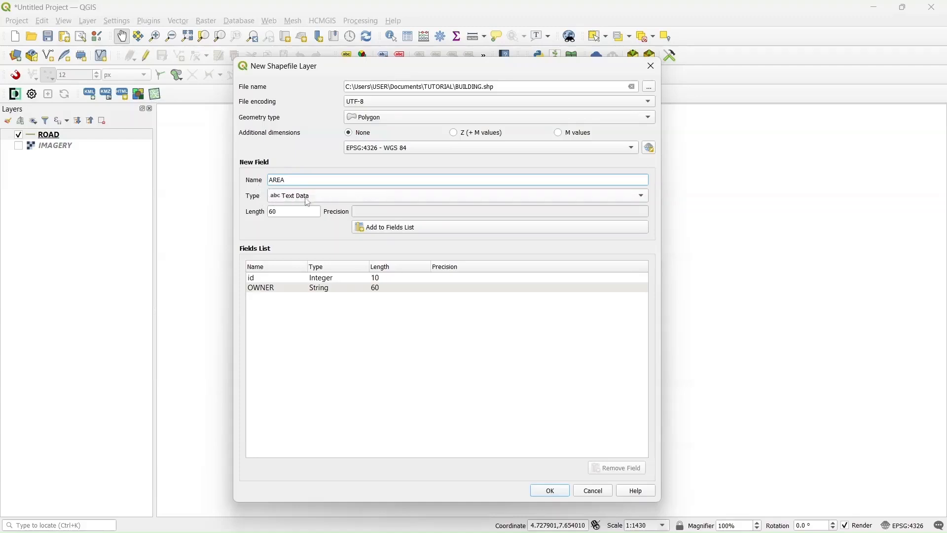
pyautogui.click(337, 201)
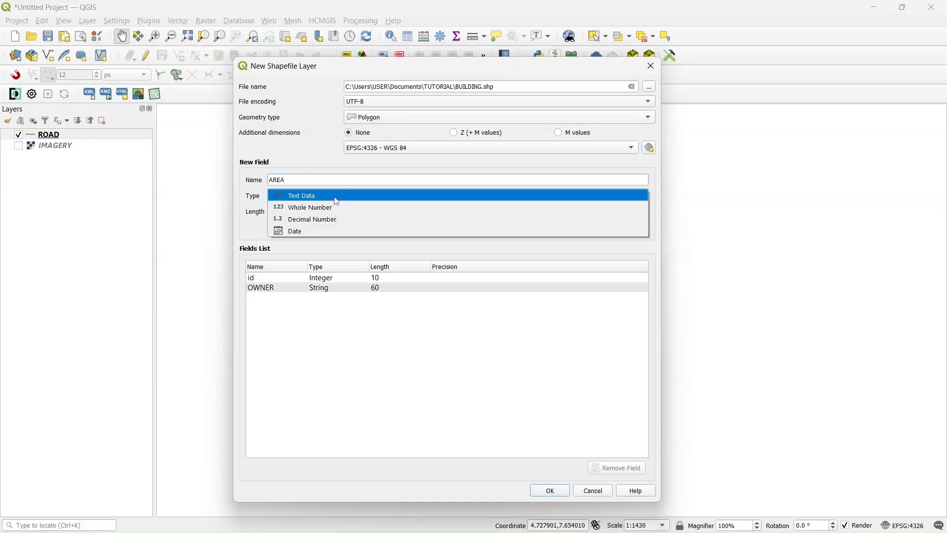
pyautogui.click(314, 220)
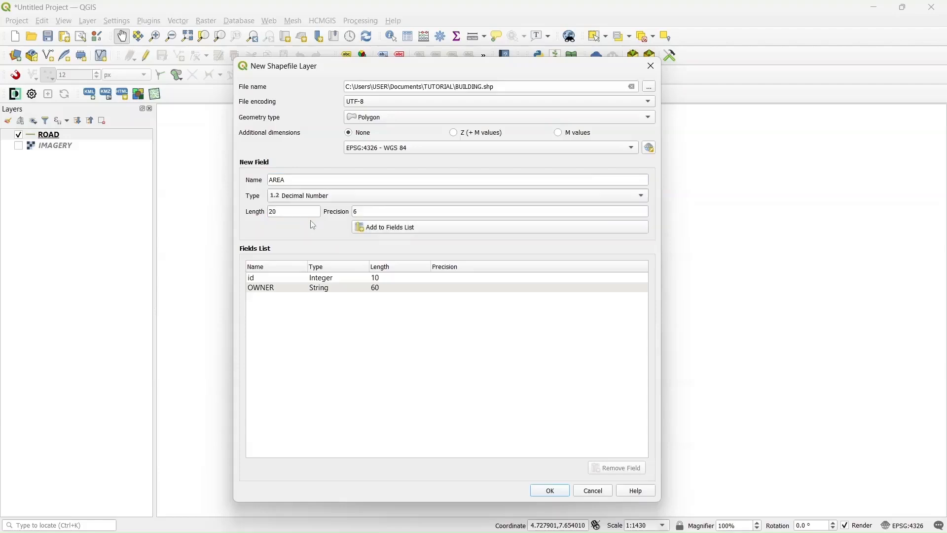
pyautogui.doubleClick(271, 213)
pyautogui.write('6')
pyautogui.doubleClick(350, 216)
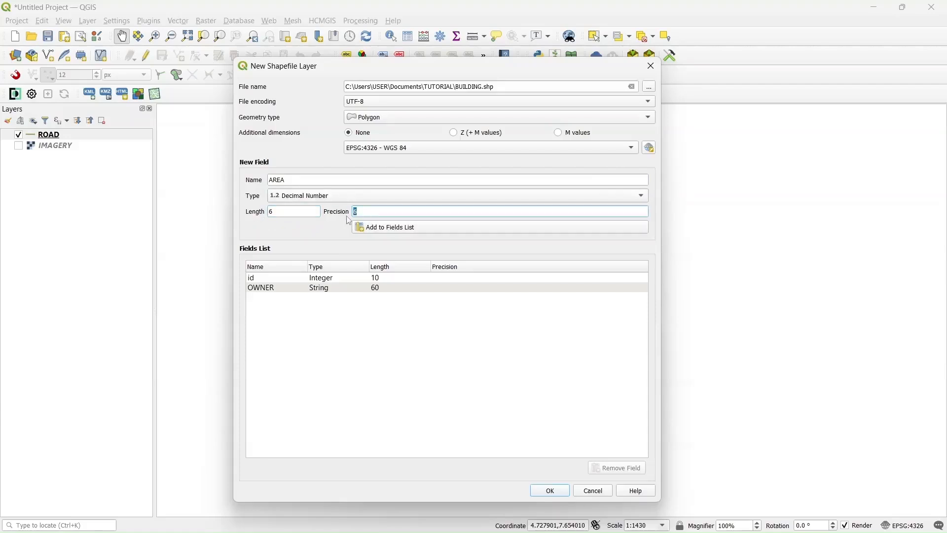
pyautogui.write('3')
pyautogui.click(405, 232)
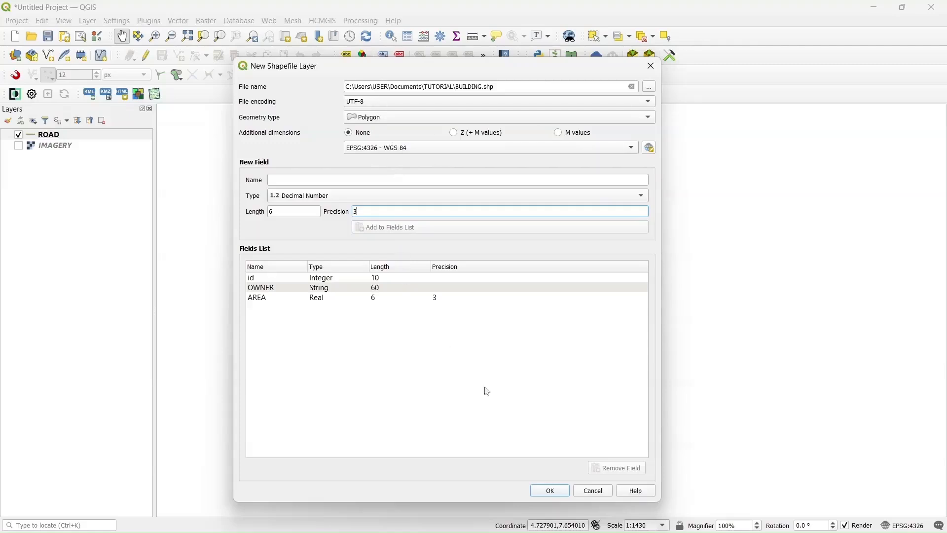
pyautogui.click(551, 493)
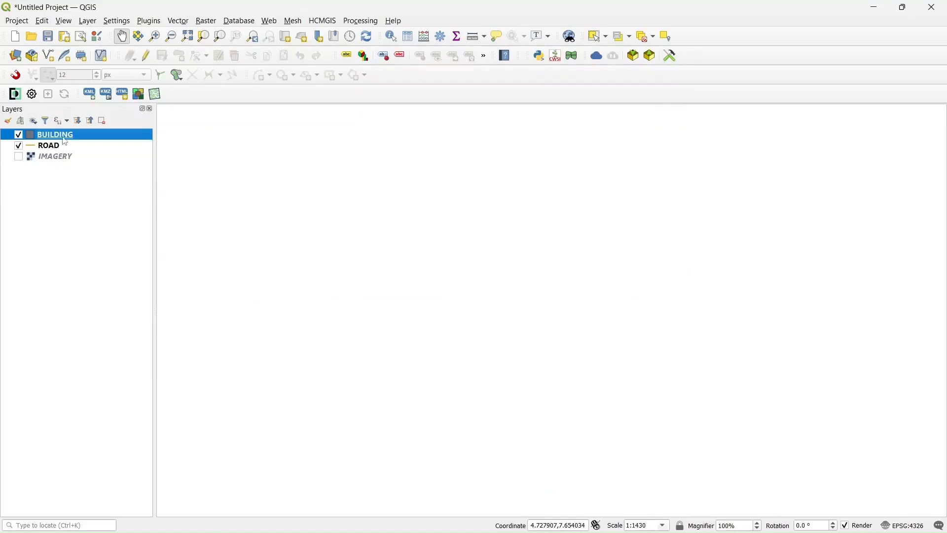
# Start a new shapefile named TREE in the TUTORIAL folder and set its geometry type to Point
pyautogui.click(49, 57)
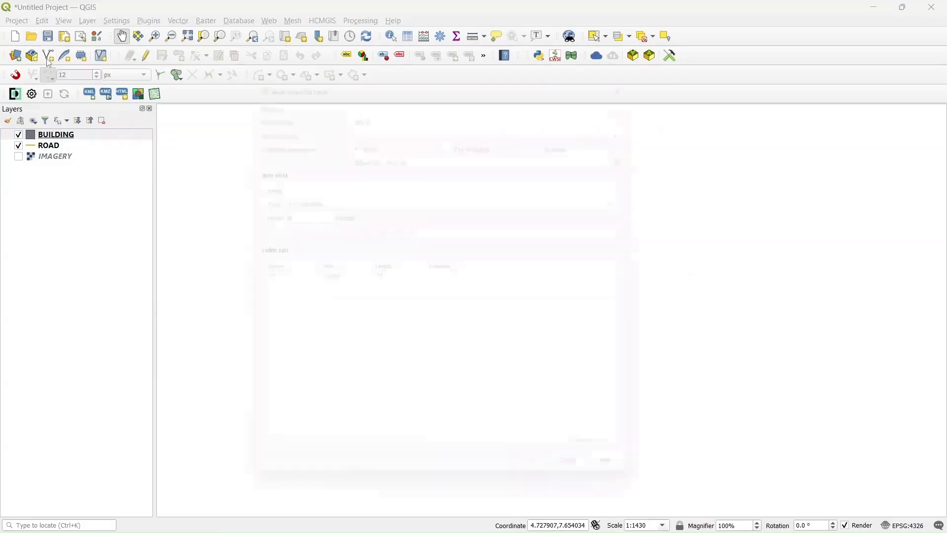
pyautogui.click(650, 88)
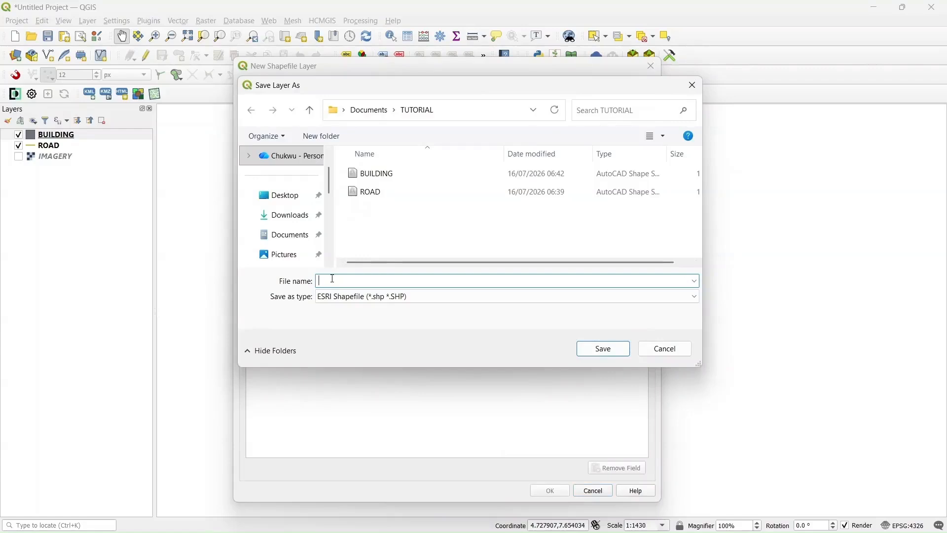
pyautogui.write('TREE')
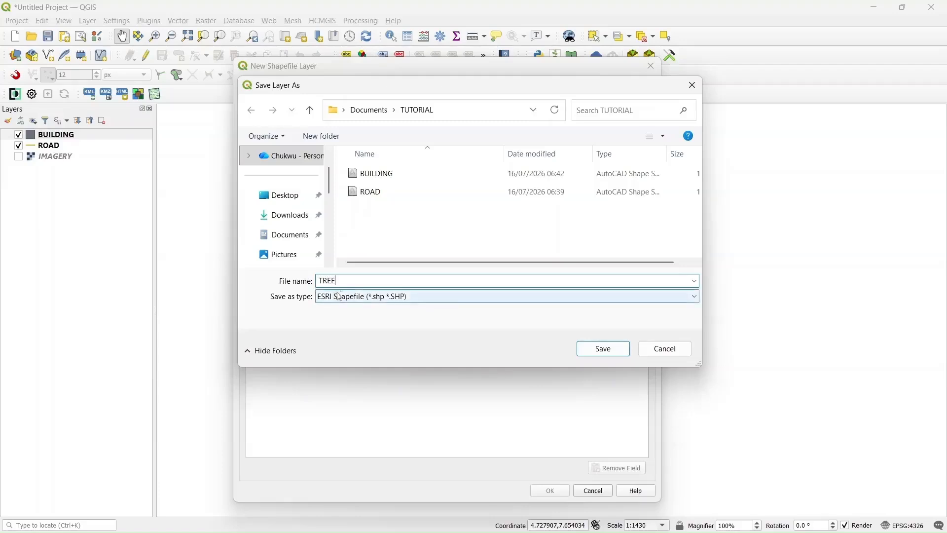
pyautogui.click(594, 352)
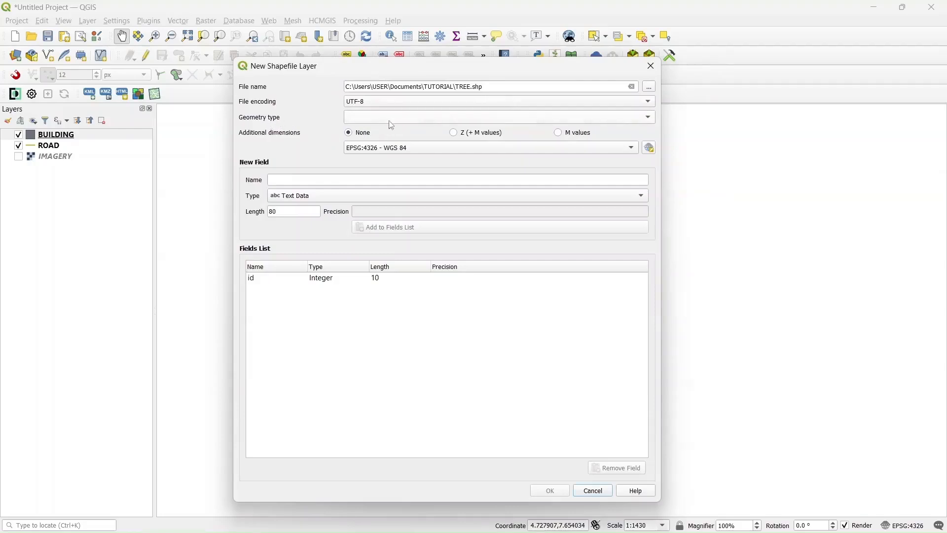
pyautogui.click(645, 119)
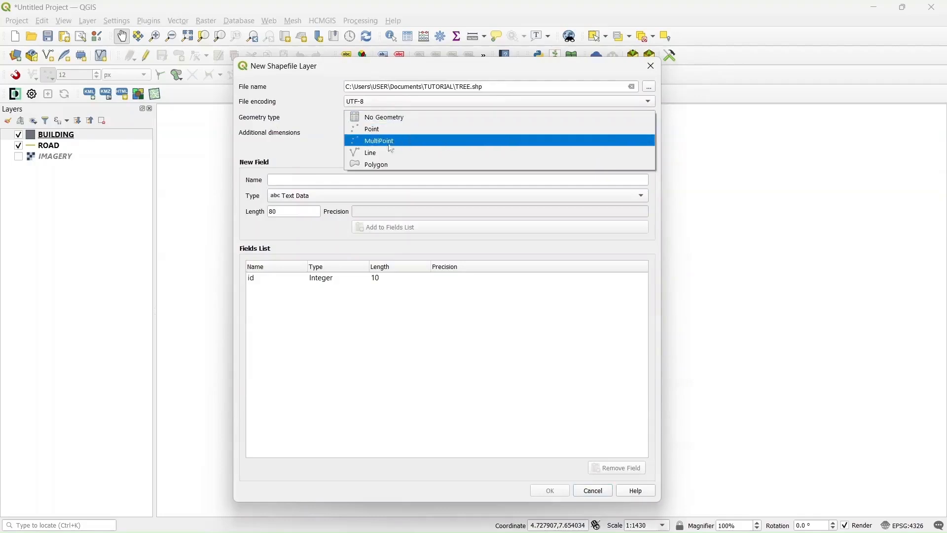
pyautogui.click(374, 130)
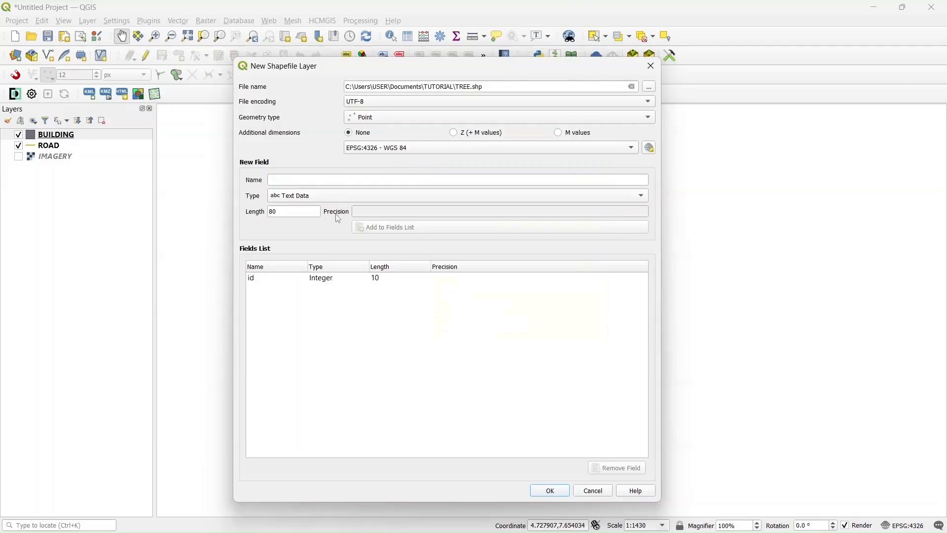
# Add a text attribute field named NAME with length 70 to the TREE shapefile
pyautogui.click(280, 179)
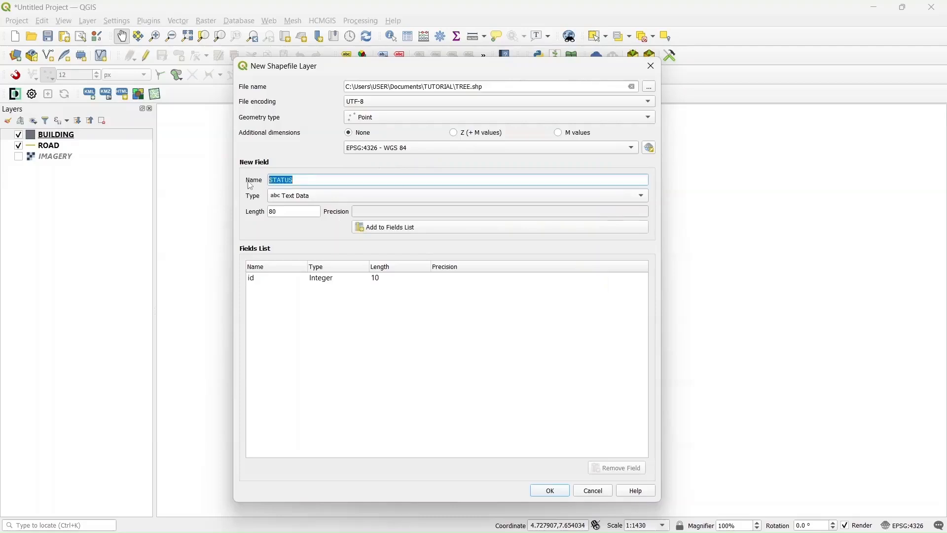
pyautogui.write('NAME')
pyautogui.moveTo(279, 212); pyautogui.dragTo(257, 217)
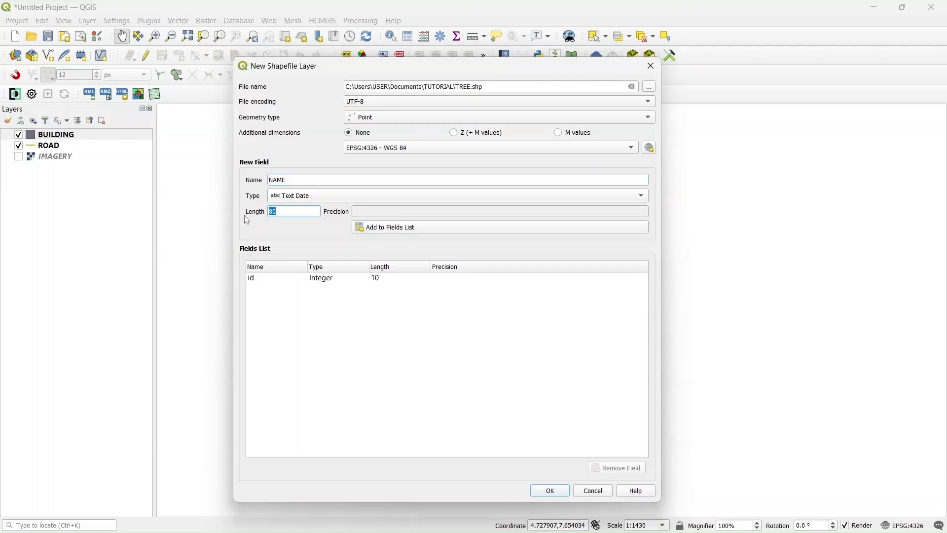
pyautogui.write('7')
pyautogui.click(400, 230)
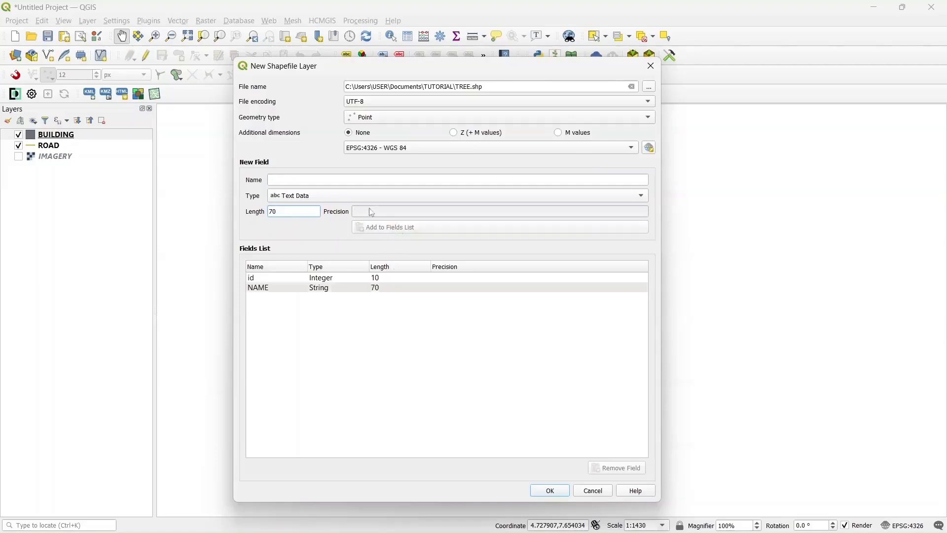
# Add a decimal number field named HEIGHT with length 6 and precision 3, and create the TREE layer
pyautogui.click(279, 182)
pyautogui.write('LENGTH')
pyautogui.moveTo(294, 181); pyautogui.dragTo(267, 186)
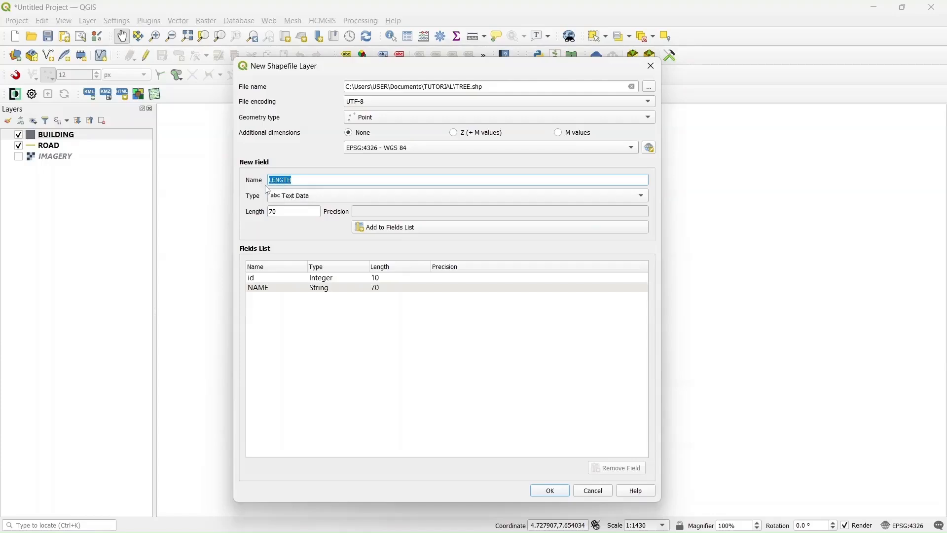
pyautogui.write('HEIGHT')
pyautogui.click(303, 198)
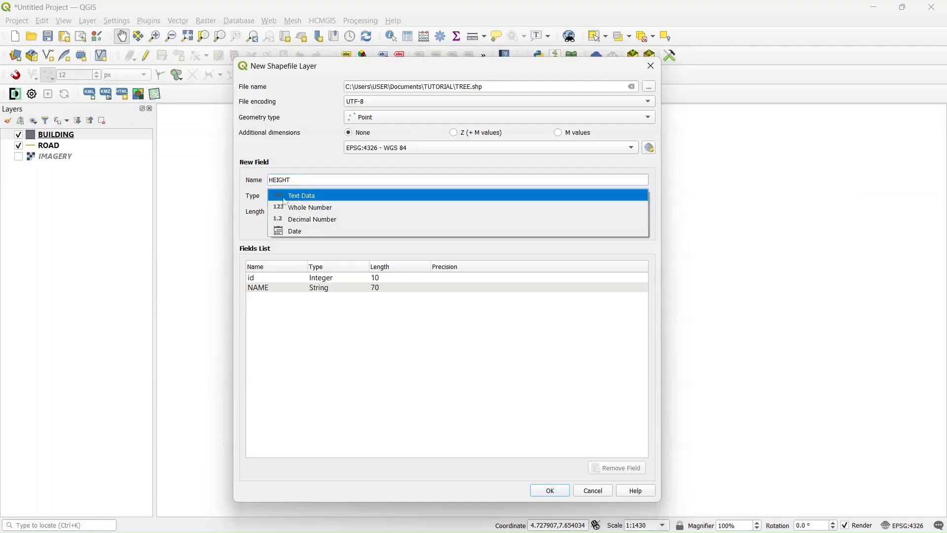
pyautogui.click(291, 219)
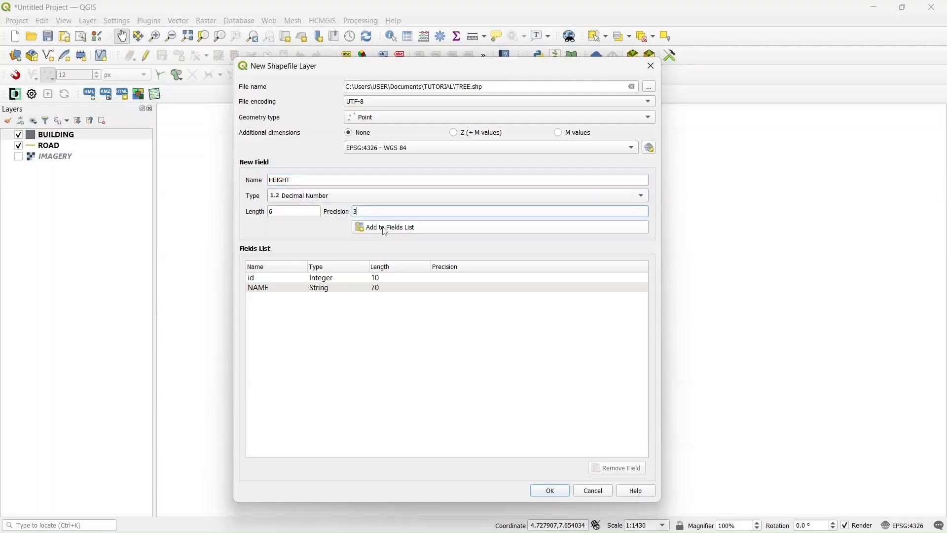
pyautogui.click(389, 229)
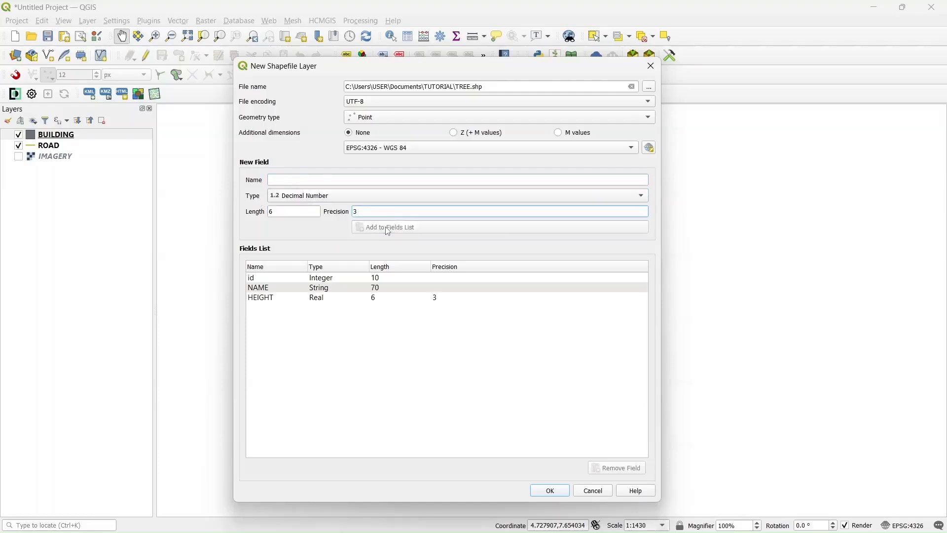
pyautogui.click(552, 491)
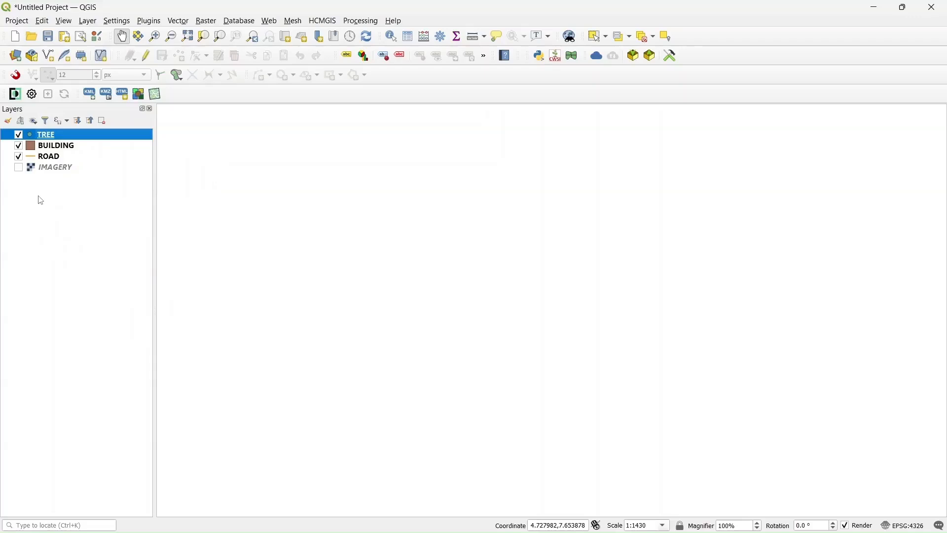
# Examine the attribute table of the TREE layer to check its fields, and close it
pyautogui.rightClick(56, 137)
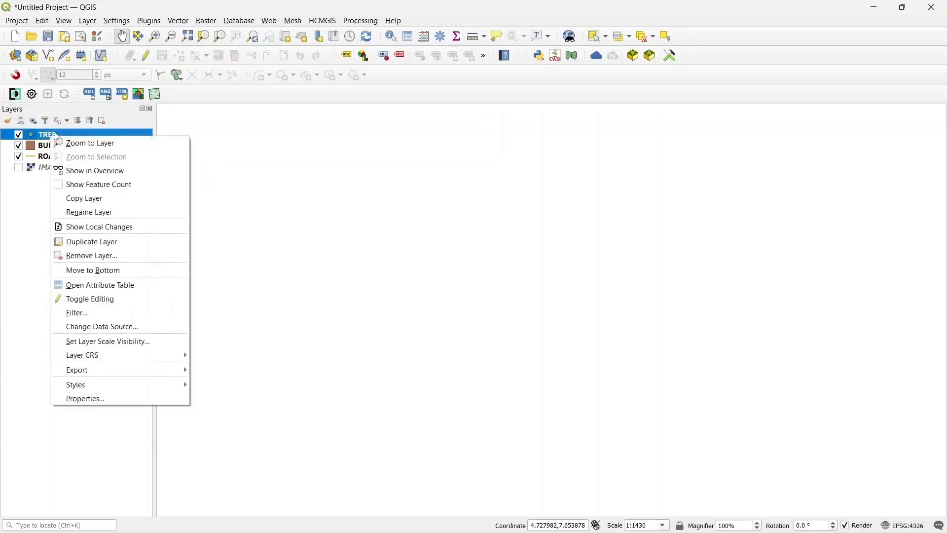
pyautogui.click(103, 286)
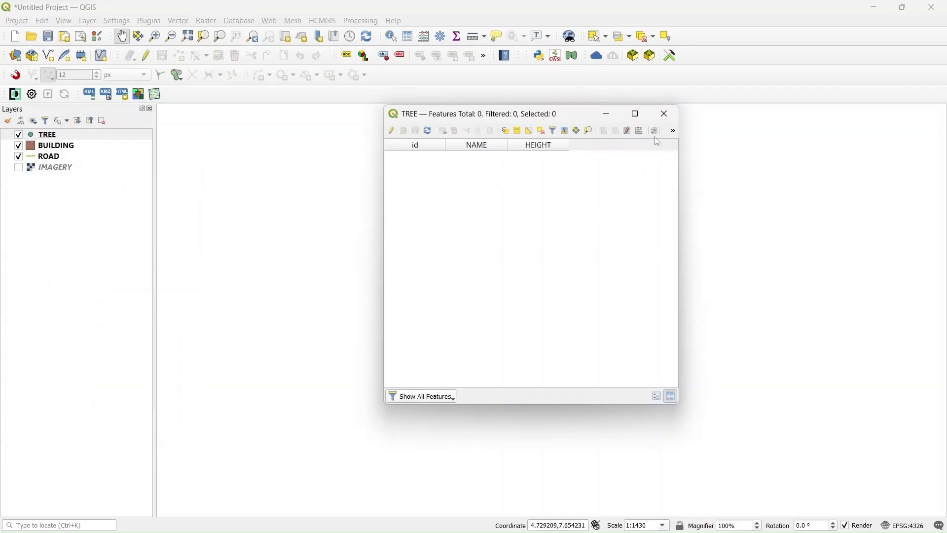
pyautogui.click(665, 115)
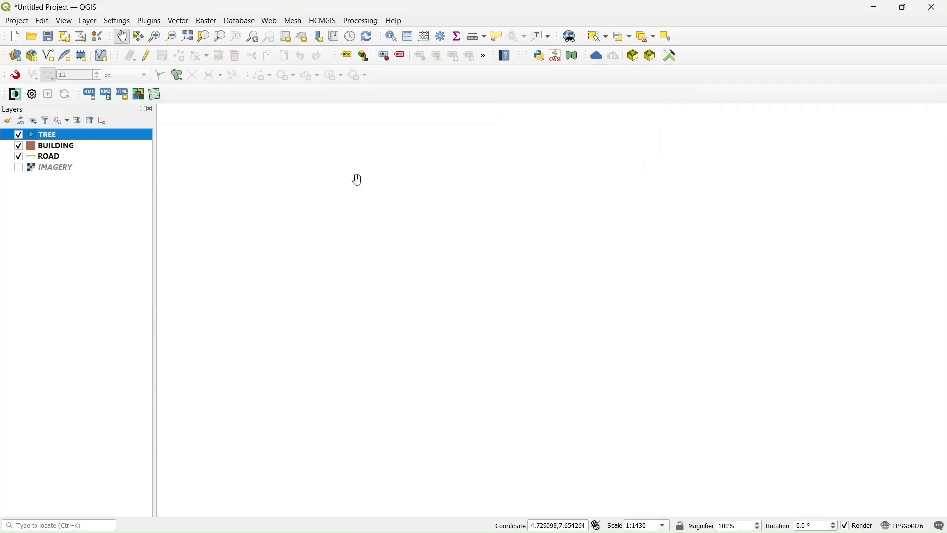
# Turn on the visibility of the IMAGERY layer and select the TREE layer as the active layer
pyautogui.click(18, 168)
pyautogui.moveTo(352, 264); pyautogui.dragTo(338, 232)
pyautogui.moveTo(248, 180); pyautogui.dragTo(308, 212)
pyautogui.scroll(1, 286, 184)
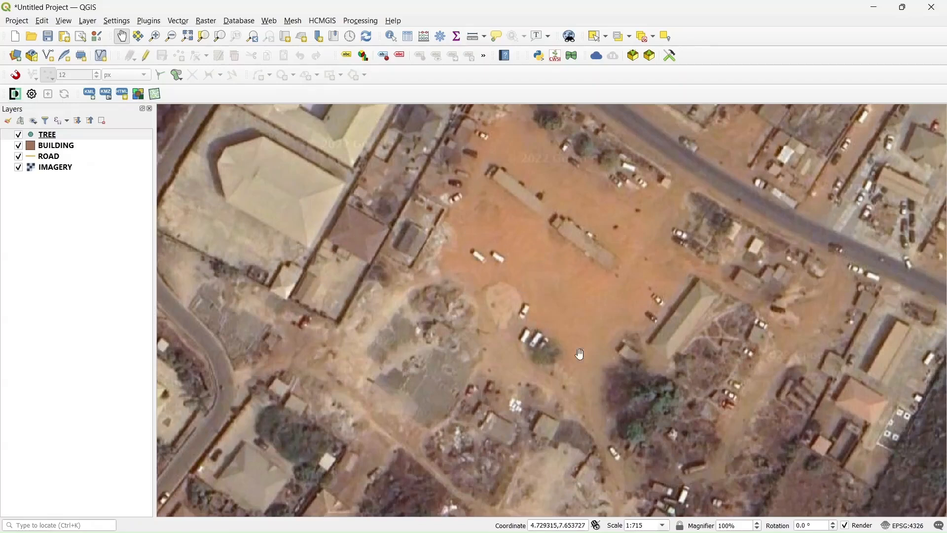
pyautogui.click(48, 136)
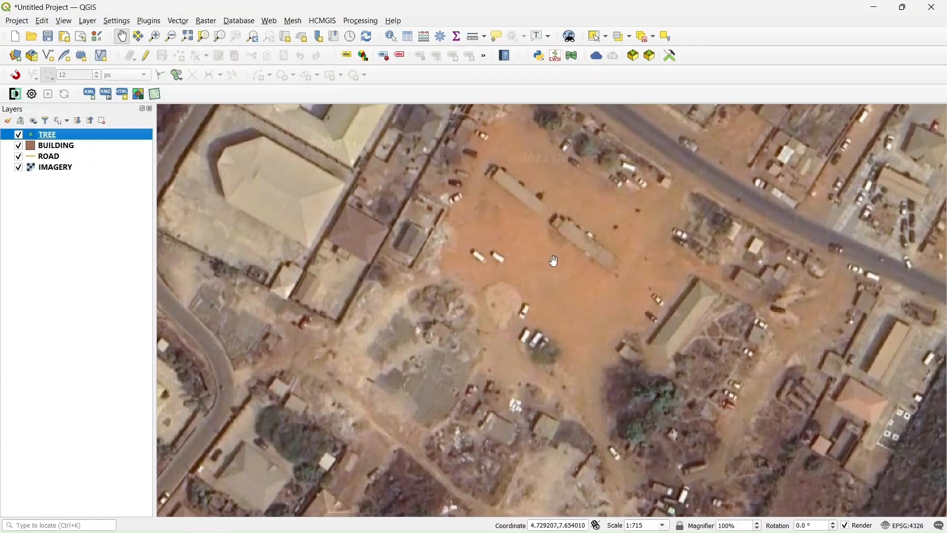
pyautogui.moveTo(607, 294); pyautogui.dragTo(525, 288)
pyautogui.moveTo(450, 158); pyautogui.dragTo(458, 199)
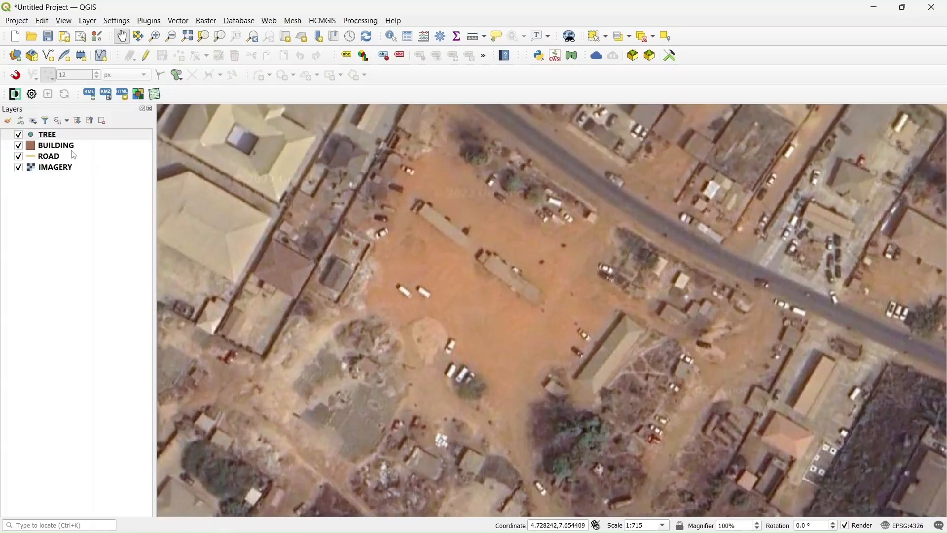
pyautogui.click(48, 136)
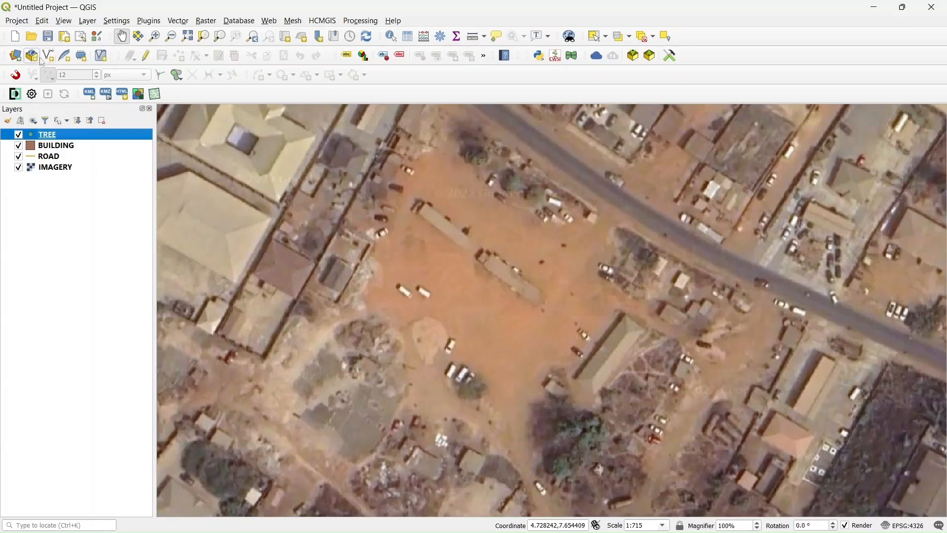
# Start editing the TREE layer and place a point on the northernmost roadside tree bordering the open ground
pyautogui.click(147, 58)
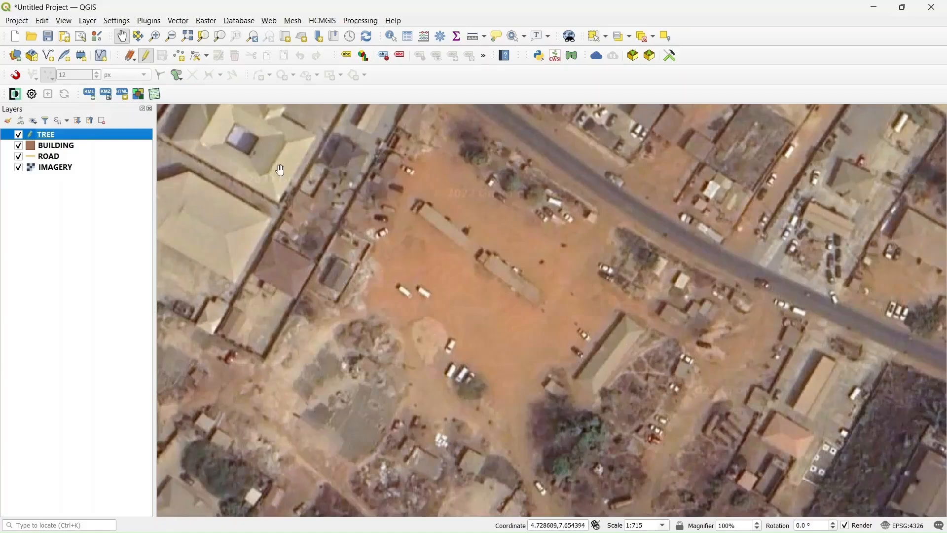
pyautogui.click(182, 59)
pyautogui.moveTo(475, 198); pyautogui.dragTo(419, 234)
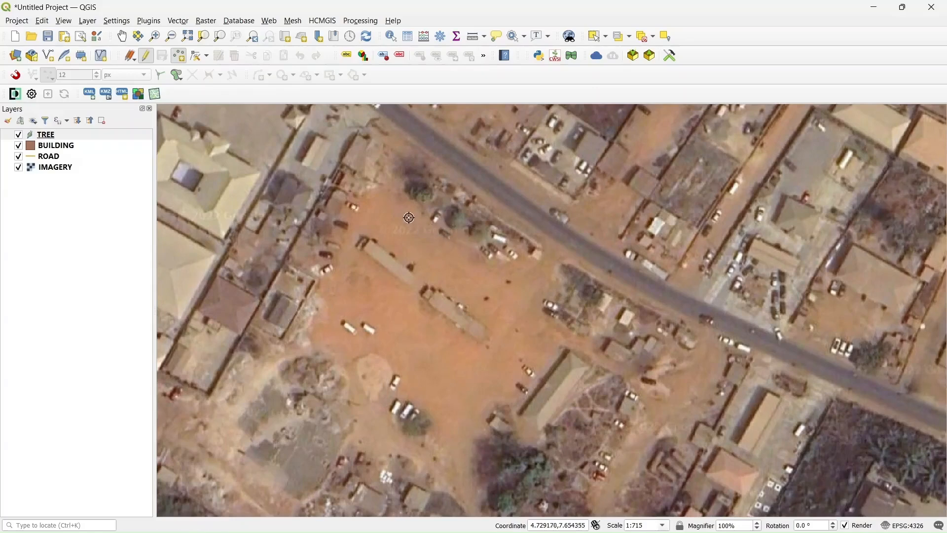
pyautogui.scroll(1, 428, 179)
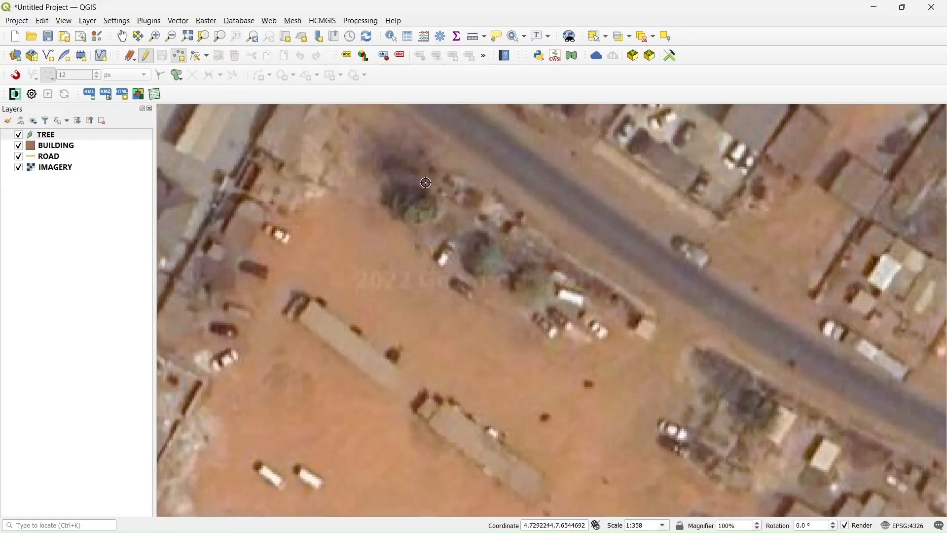
pyautogui.scroll(-1, 426, 184)
pyautogui.scroll(1, 425, 203)
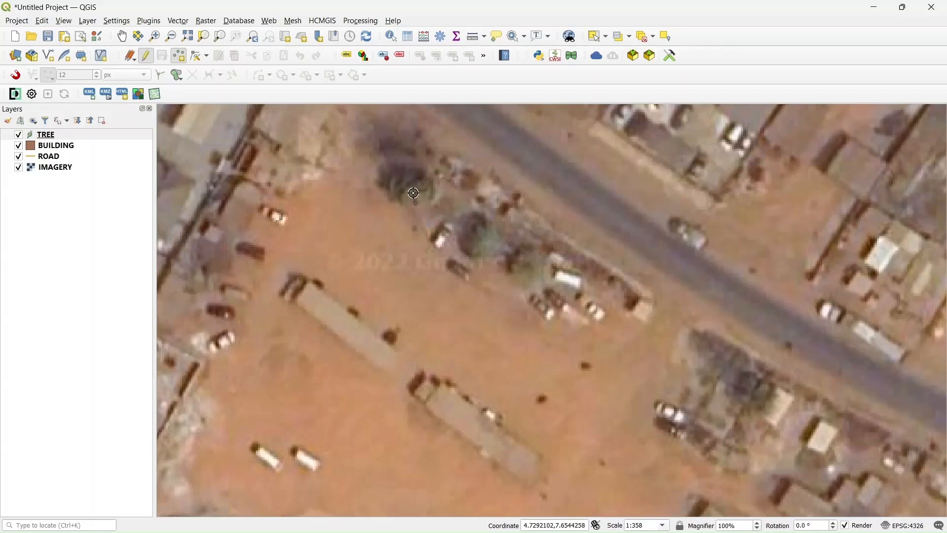
pyautogui.click(414, 193)
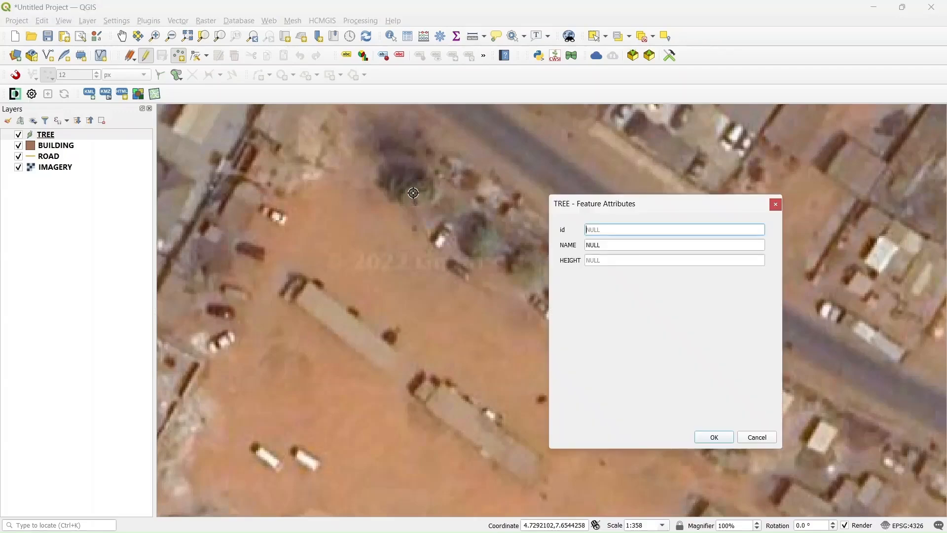
# Set the tree point's NAME to MAHOGANY and HEIGHT to 10, and accept the attributes
pyautogui.click(601, 247)
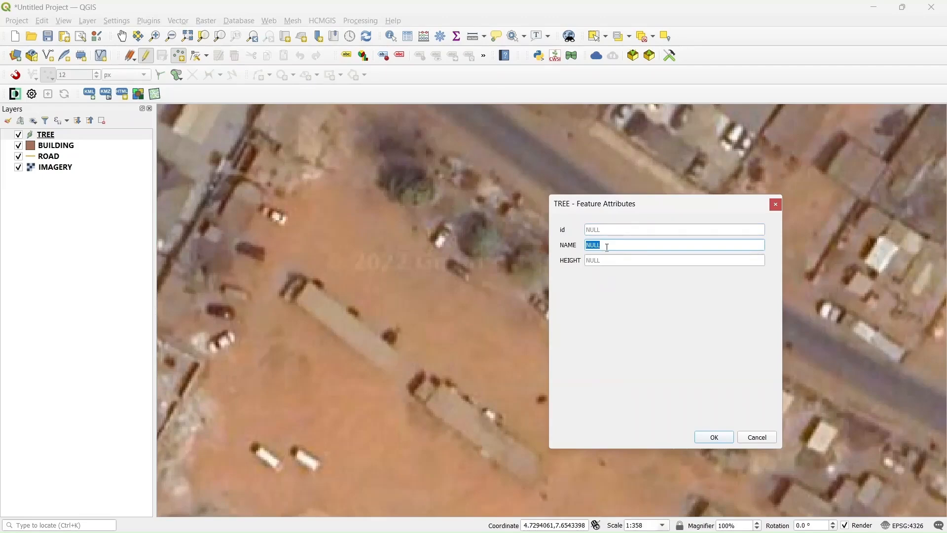
pyautogui.write('MAHOGANY')
pyautogui.click(602, 263)
pyautogui.write('10')
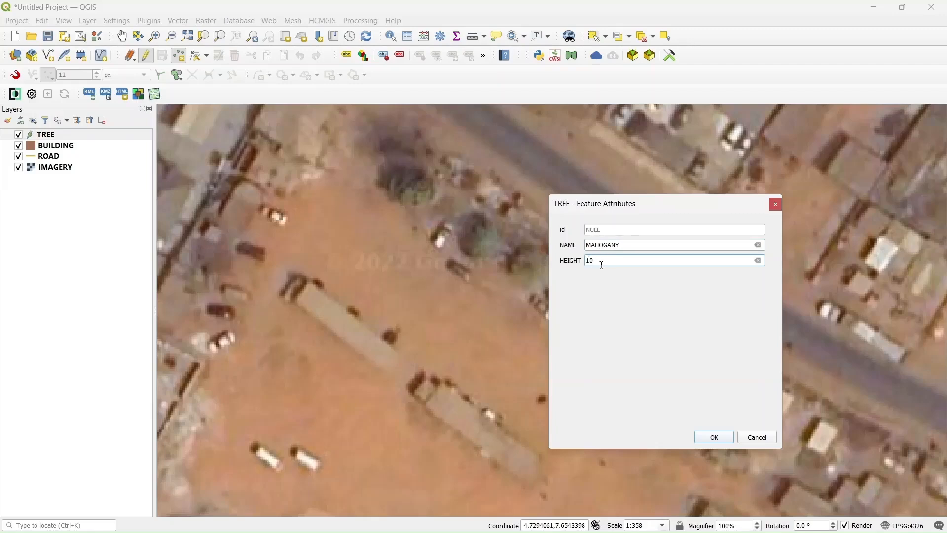
pyautogui.click(715, 437)
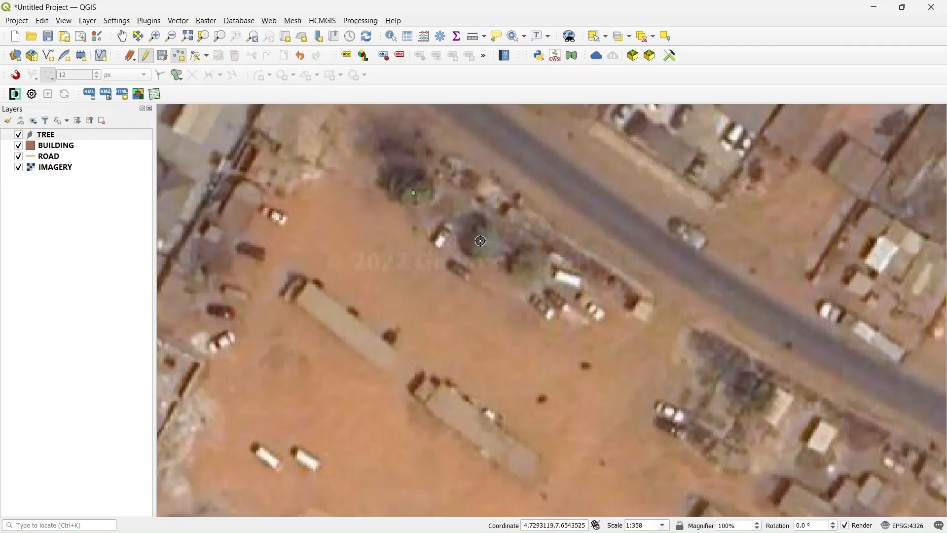
# Add points on the next two trees along the roadside, leaving their attributes empty
pyautogui.click(486, 241)
pyautogui.click(712, 435)
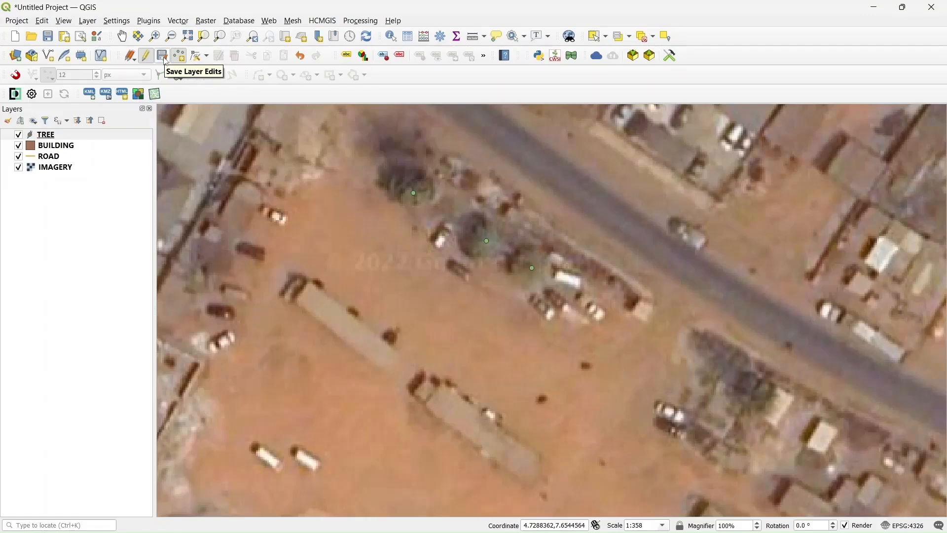
# Save the TREE layer edits and end its editing session
pyautogui.click(162, 56)
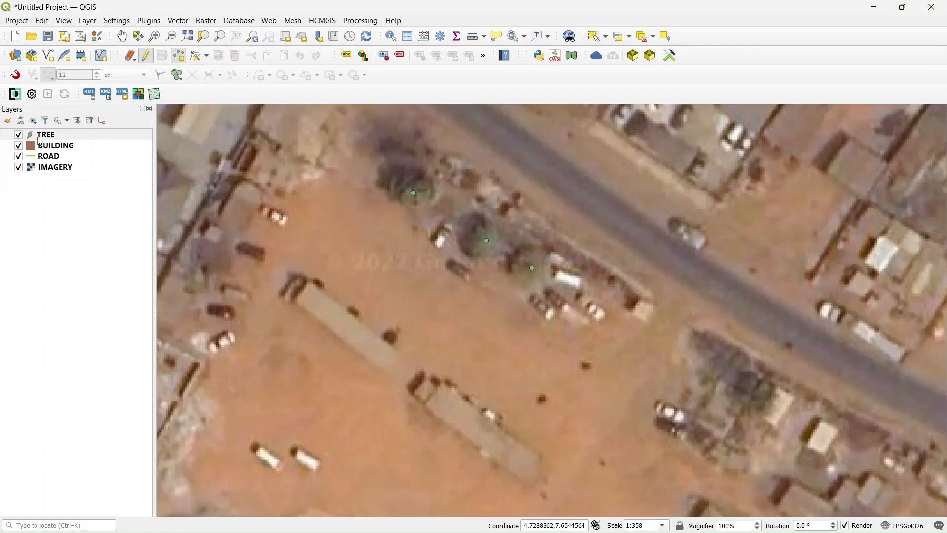
pyautogui.click(50, 137)
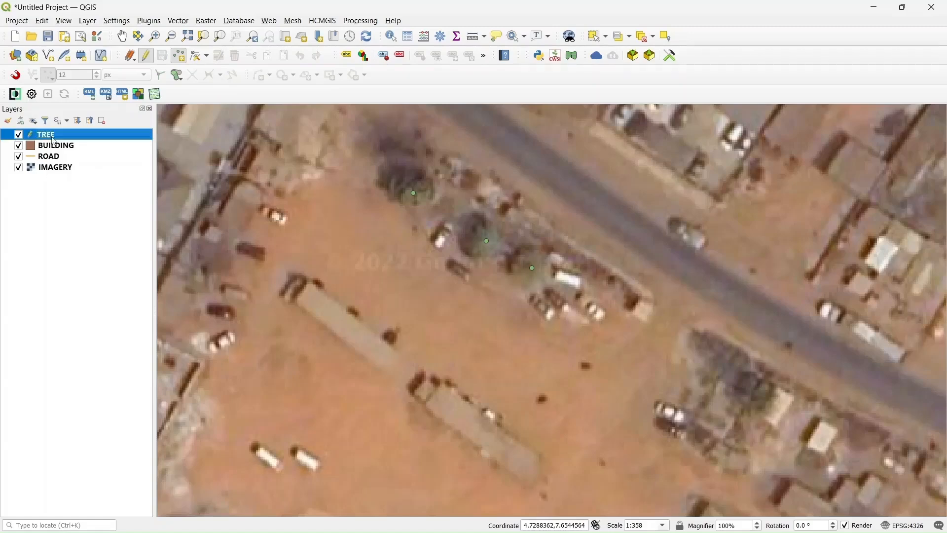
pyautogui.click(145, 59)
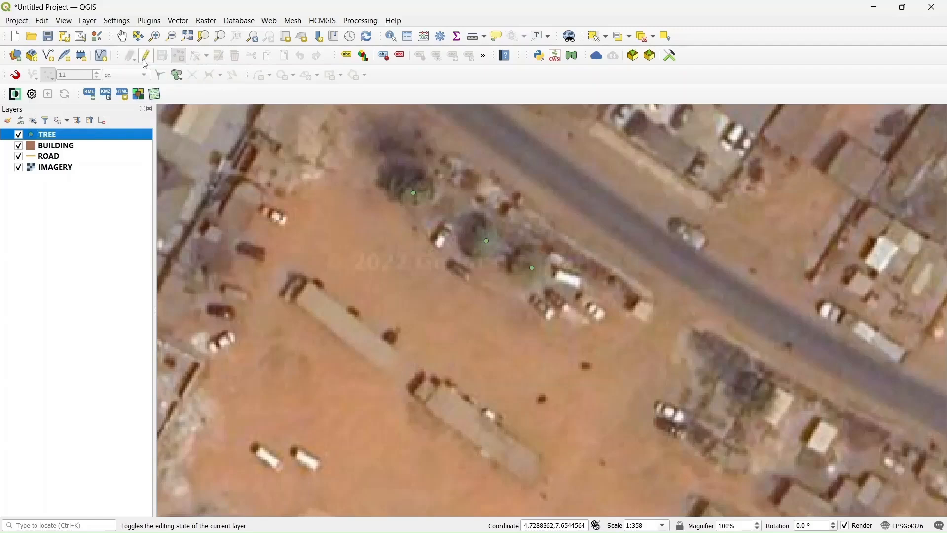
# Start editing the BUILDING layer and digitize a four-corner polygon around the long roof southeast of the open ground
pyautogui.click(52, 146)
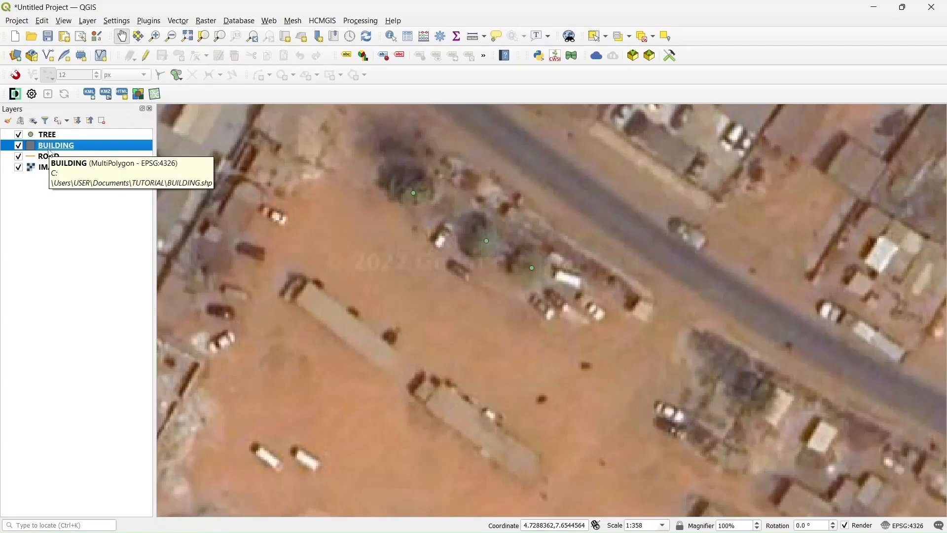
pyautogui.click(150, 60)
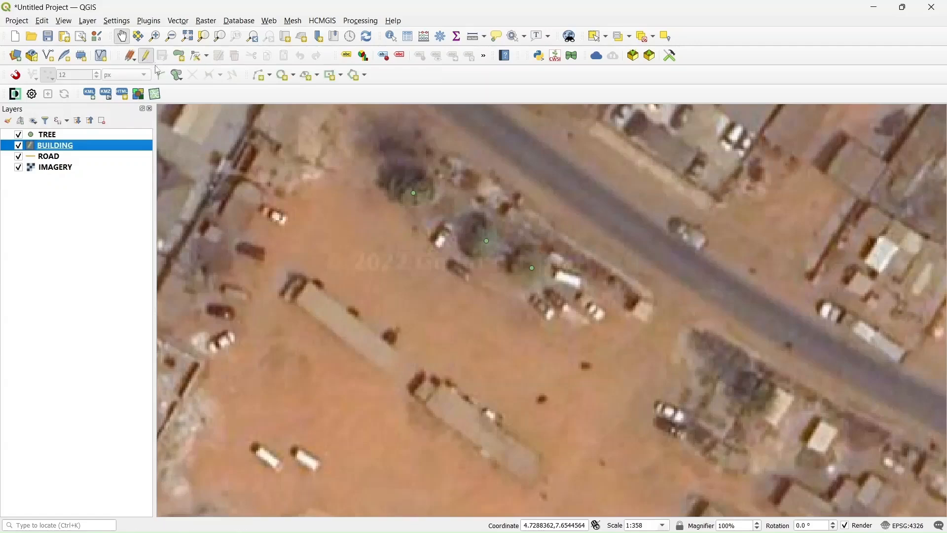
pyautogui.click(180, 57)
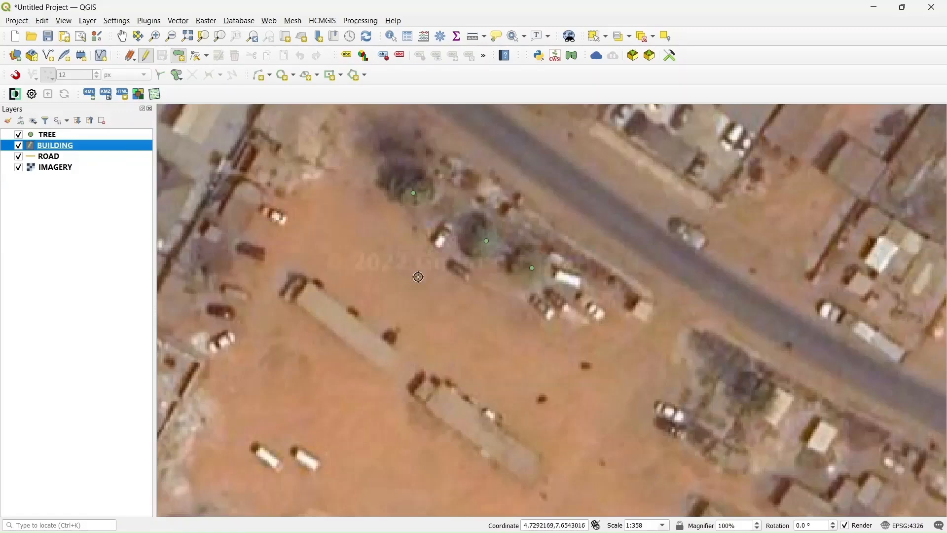
pyautogui.scroll(-4, 500, 322)
pyautogui.scroll(3, 501, 322)
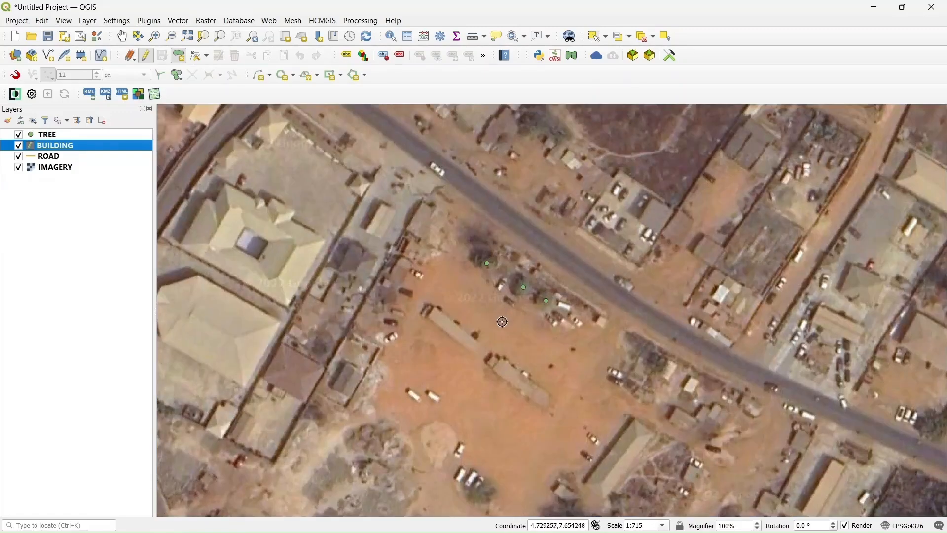
pyautogui.moveTo(581, 366); pyautogui.dragTo(464, 220)
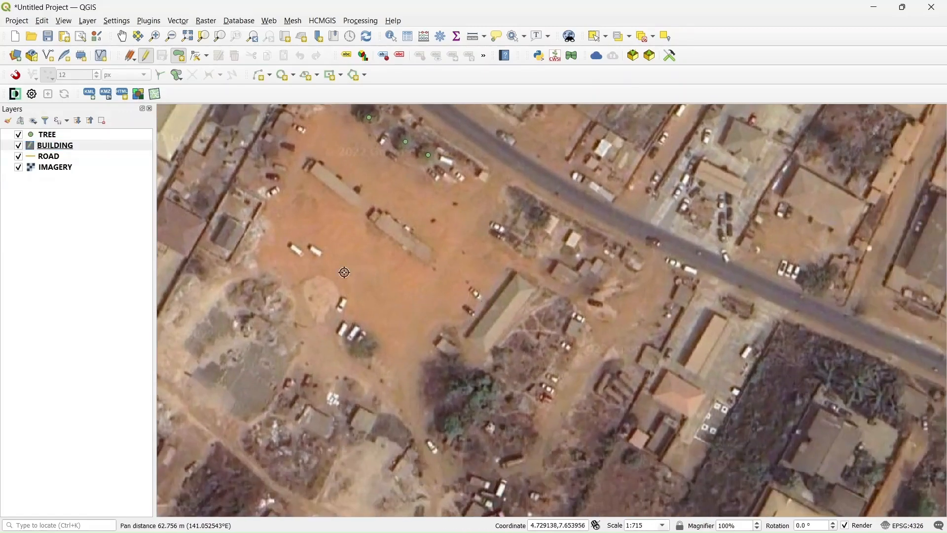
pyautogui.scroll(1, 411, 329)
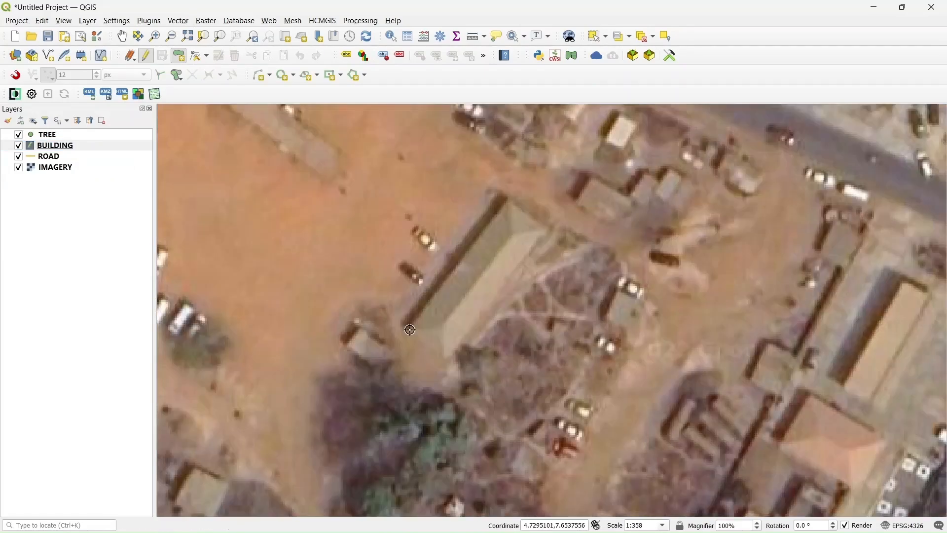
pyautogui.click(411, 329)
pyautogui.click(509, 199)
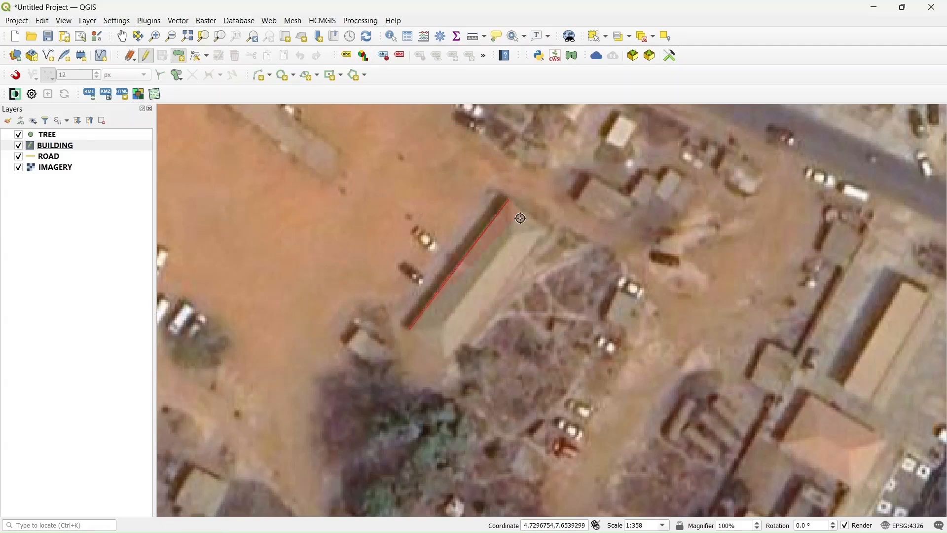
pyautogui.click(548, 229)
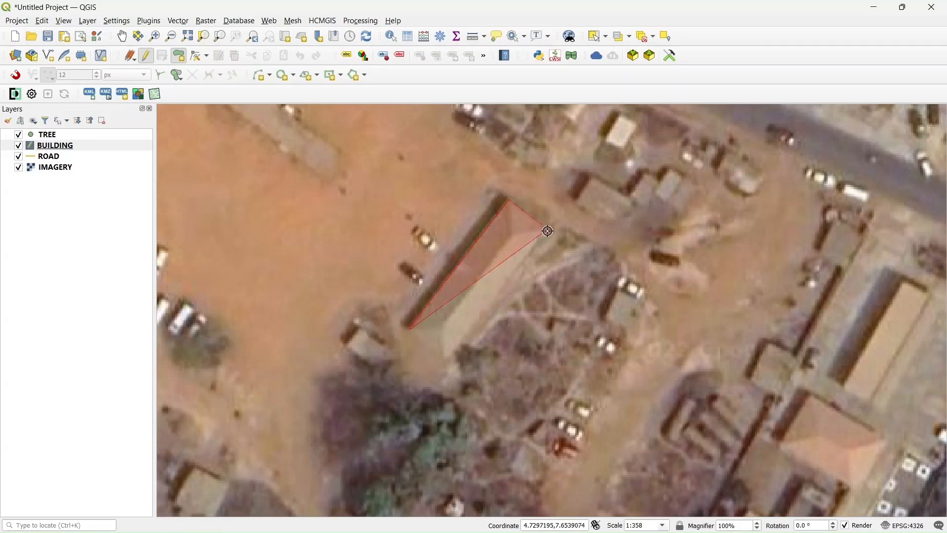
pyautogui.click(449, 356)
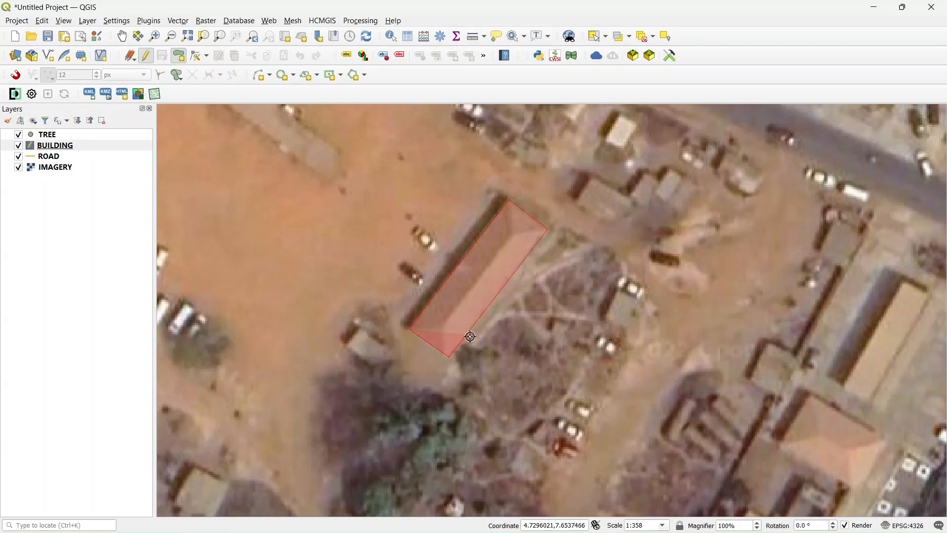
pyautogui.rightClick(508, 269)
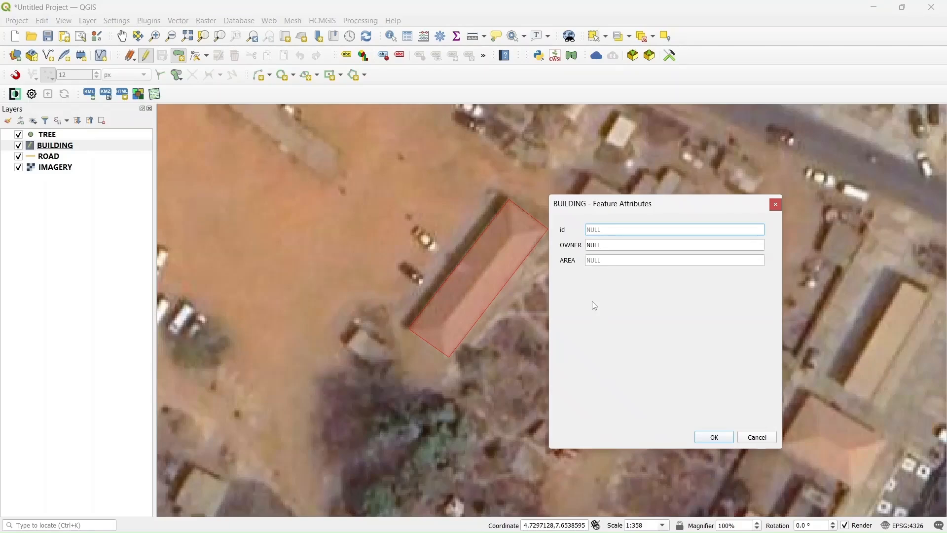
# Enter the owner's full name and an AREA of 450 for the building, and accept the attributes
pyautogui.click(596, 246)
pyautogui.write('GEORGE JOHNSON')
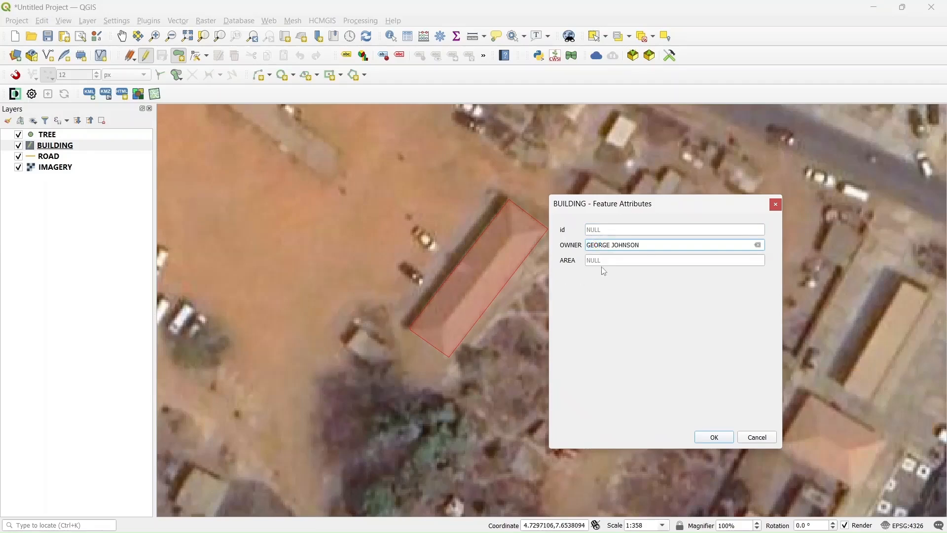
pyautogui.click(603, 262)
pyautogui.write('450')
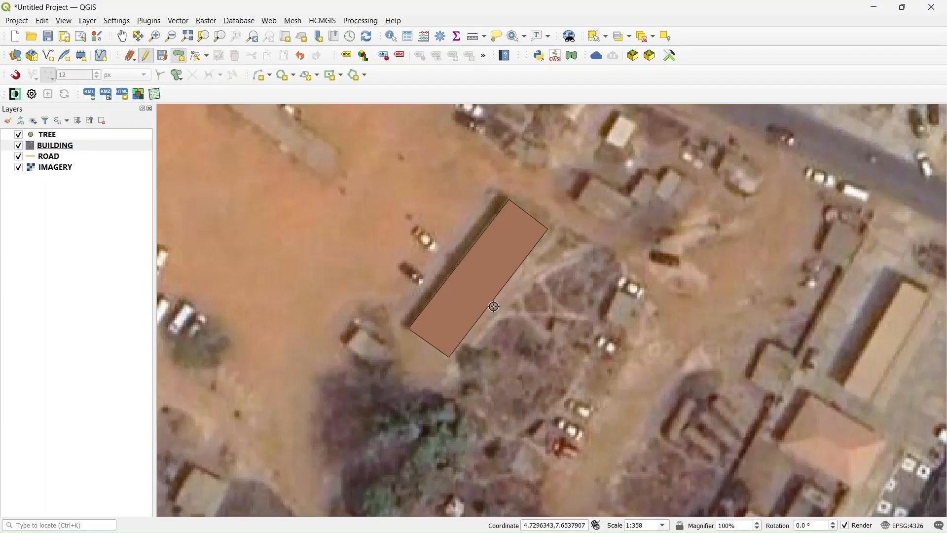
# Digitize two more building polygons over the two long narrow roofs in the middle of the open ground
pyautogui.scroll(-1, 494, 307)
pyautogui.moveTo(411, 267); pyautogui.dragTo(479, 327)
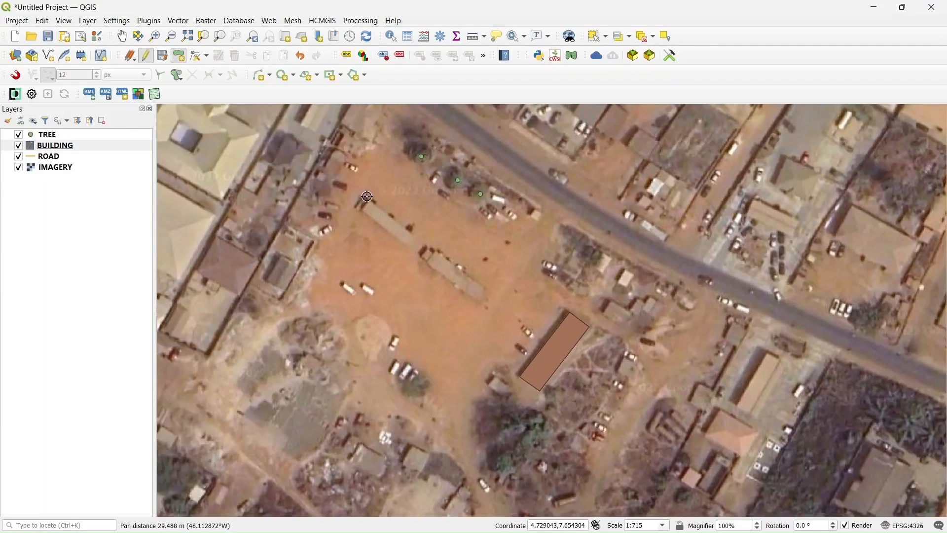
pyautogui.scroll(1, 366, 199)
pyautogui.scroll(-2, 419, 254)
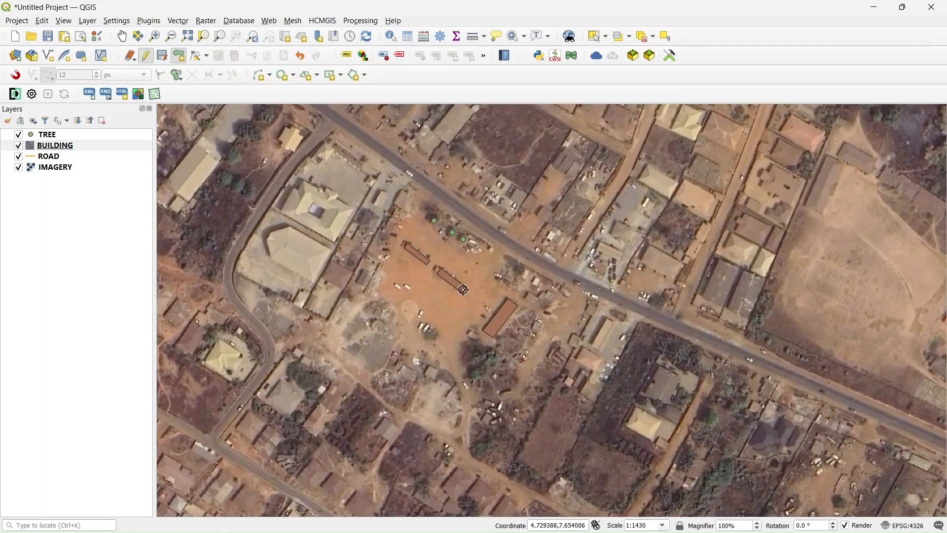
pyautogui.scroll(1, 458, 293)
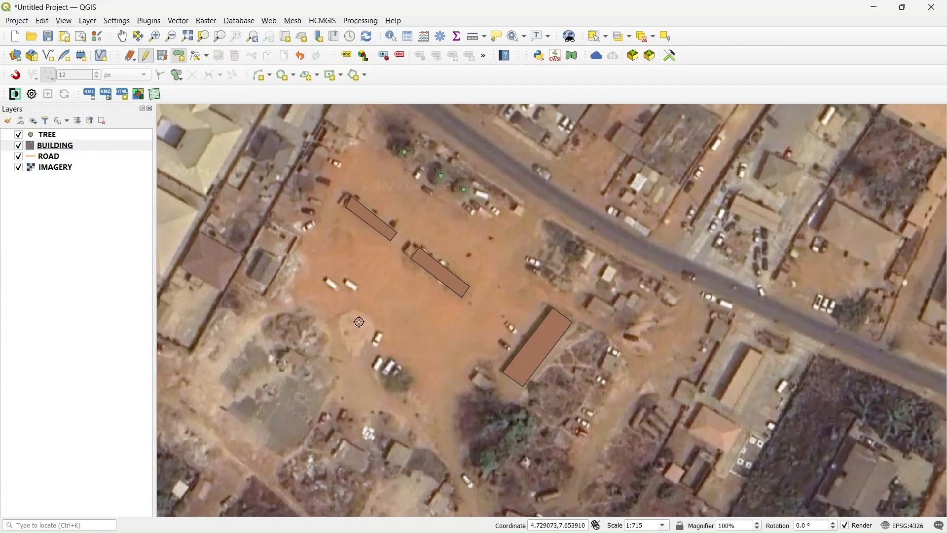
# Save the BUILDING layer edits and end its editing session
pyautogui.click(70, 147)
pyautogui.click(165, 58)
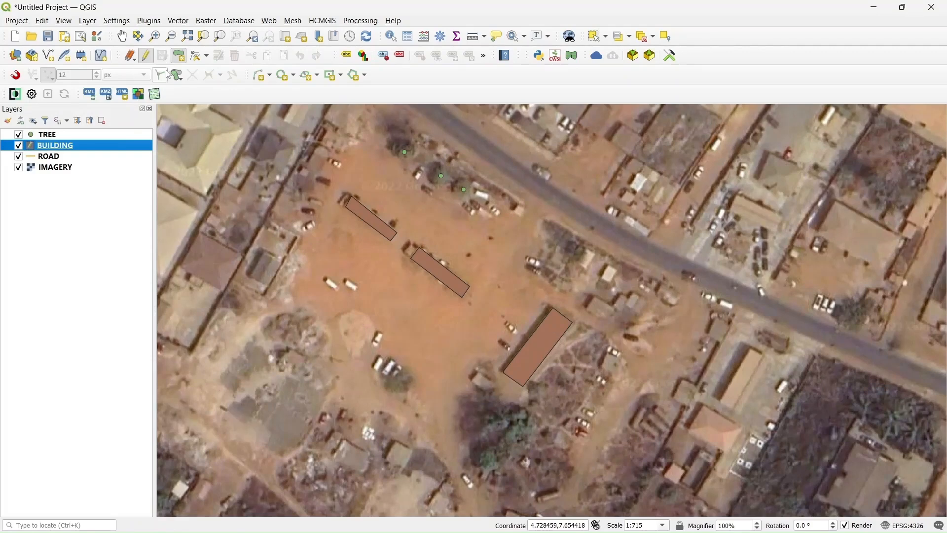
pyautogui.click(146, 58)
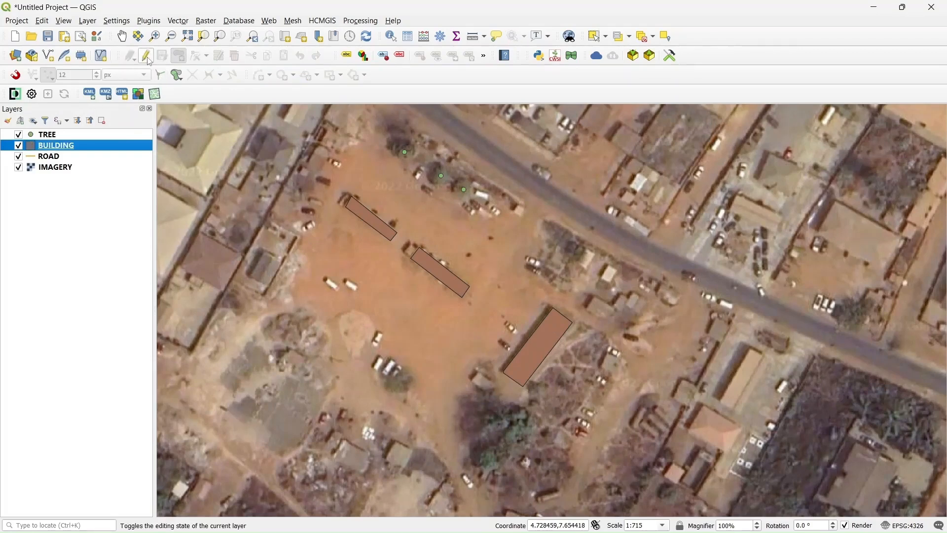
# Start editing the ROAD layer and digitize a line along the main tarred road toward the southeast, finishing the line
pyautogui.click(50, 162)
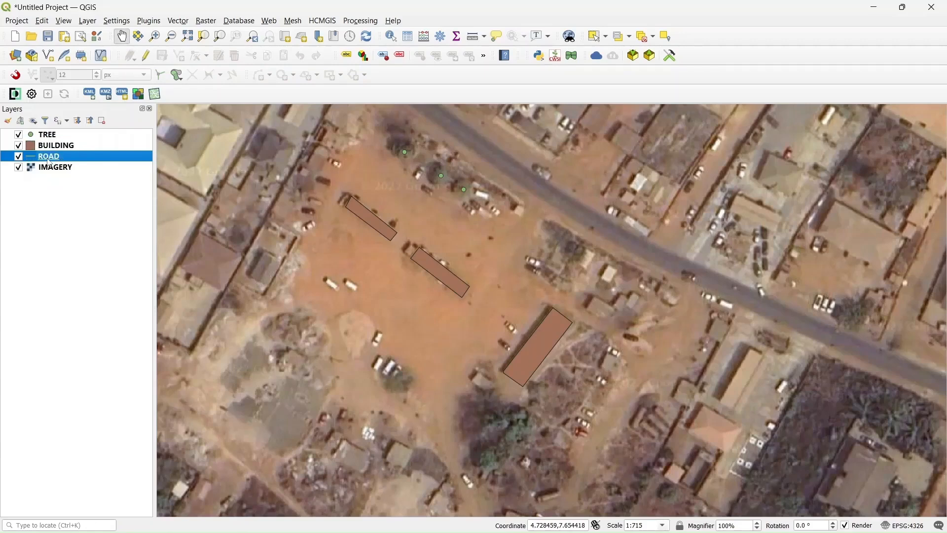
pyautogui.click(146, 56)
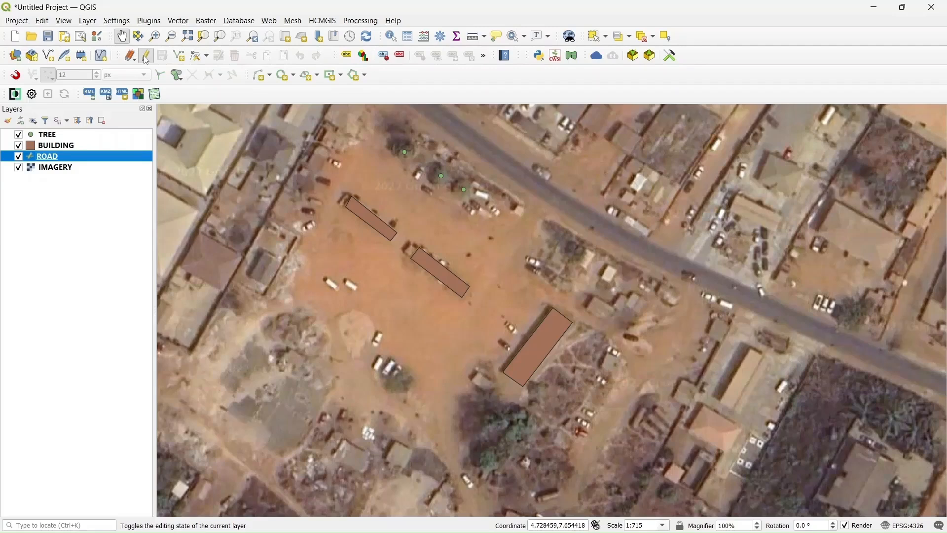
pyautogui.click(180, 58)
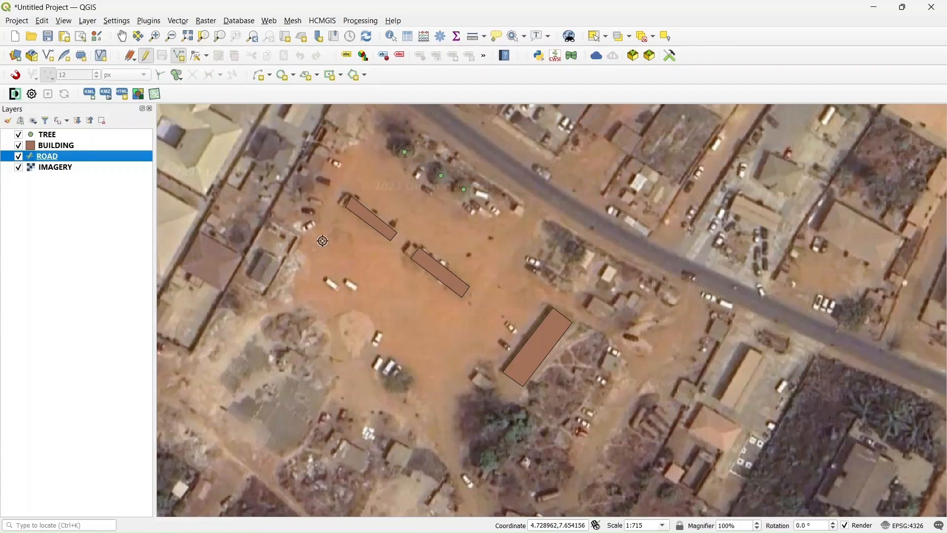
pyautogui.moveTo(421, 273); pyautogui.dragTo(372, 352)
pyautogui.moveTo(487, 264); pyautogui.dragTo(412, 270)
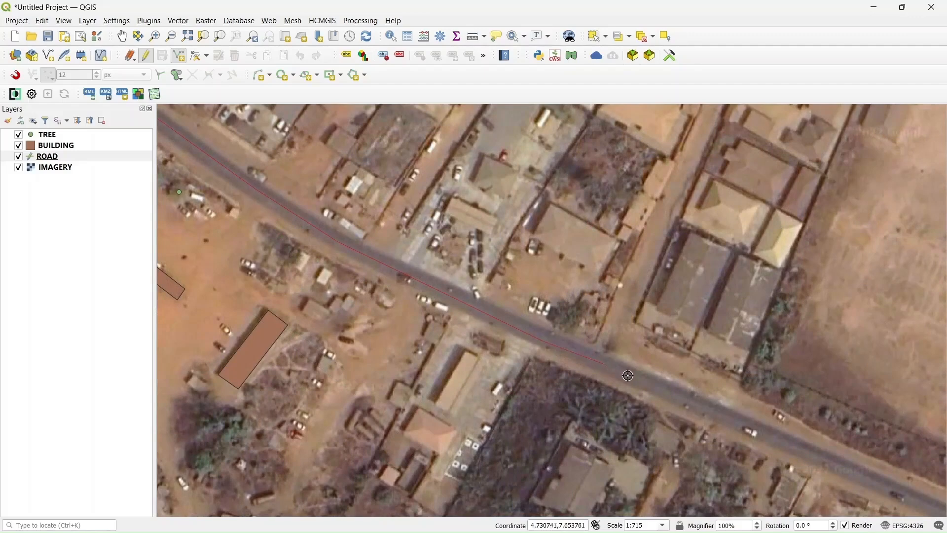
pyautogui.moveTo(612, 370); pyautogui.dragTo(371, 296)
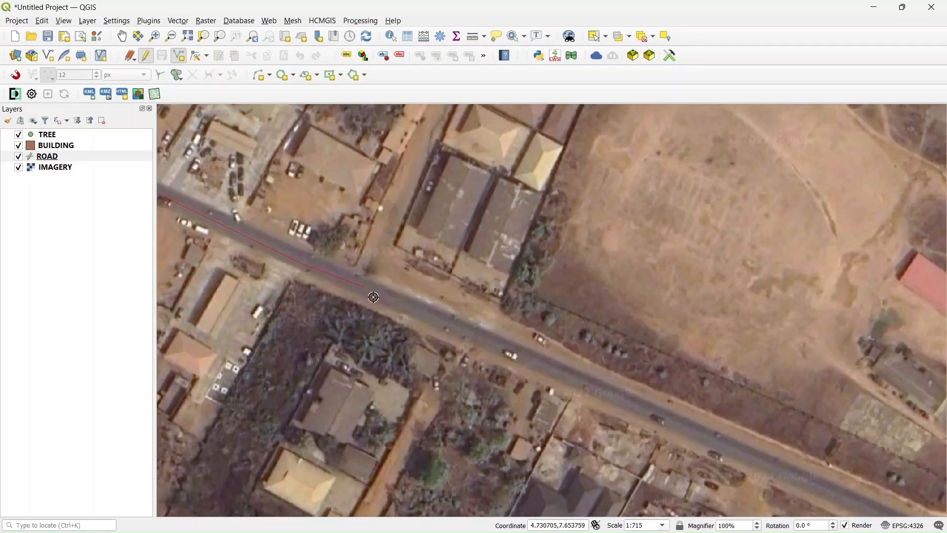
pyautogui.rightClick(562, 367)
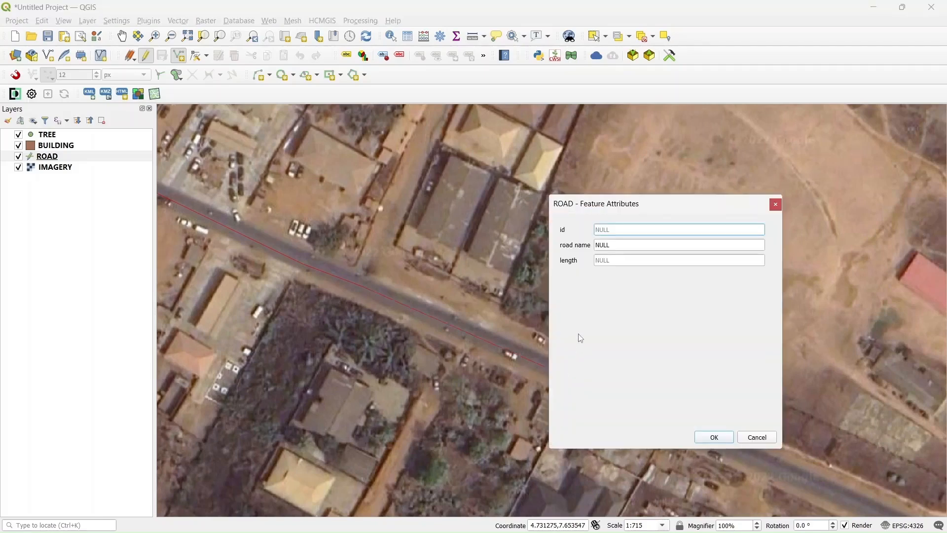
# Set the road name to JOHNSON ROAD and the length to 50 for the digitized line, and accept the attributes
pyautogui.click(612, 246)
pyautogui.write('JOHNSON ROAD')
pyautogui.click(612, 261)
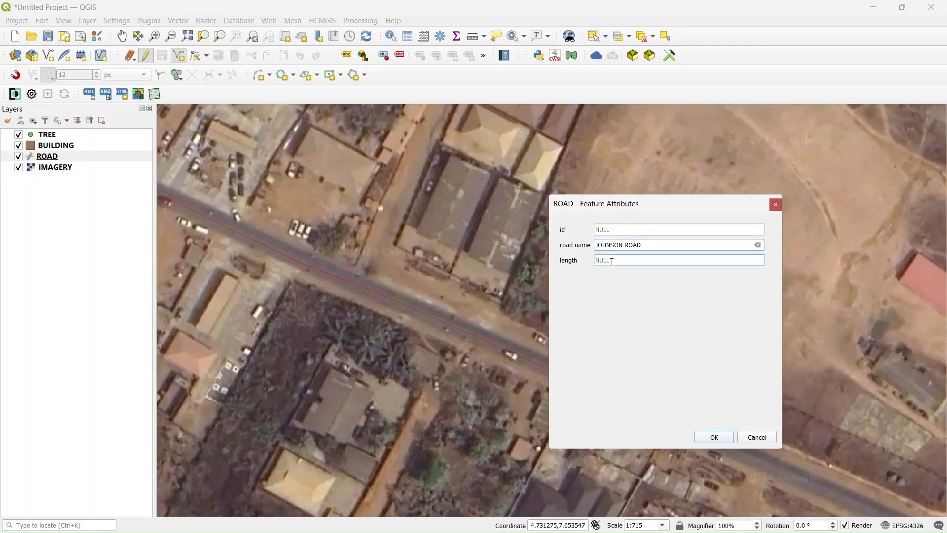
pyautogui.write('50')
pyautogui.click(715, 438)
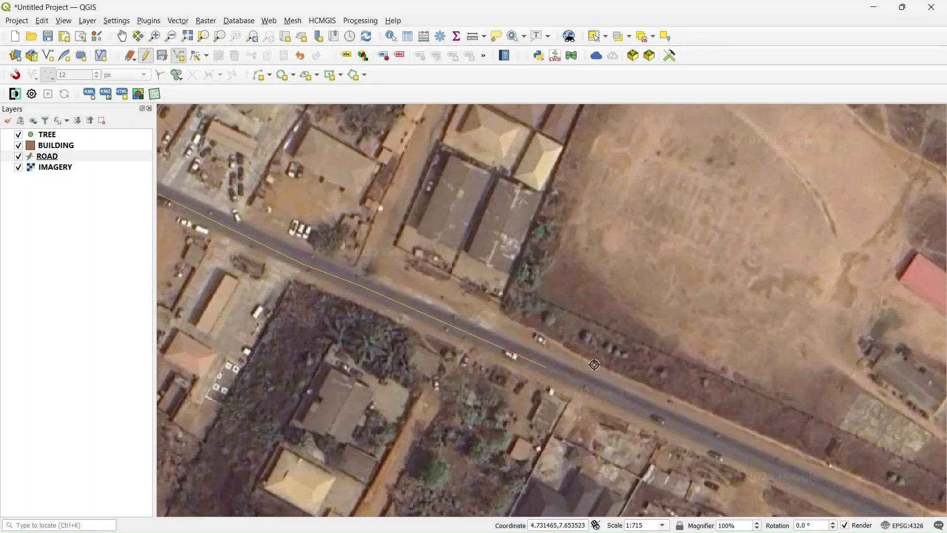
# Save the ROAD layer edits and end its editing session
pyautogui.scroll(-2, 385, 291)
pyautogui.moveTo(317, 271); pyautogui.dragTo(416, 301)
pyautogui.scroll(2, 416, 300)
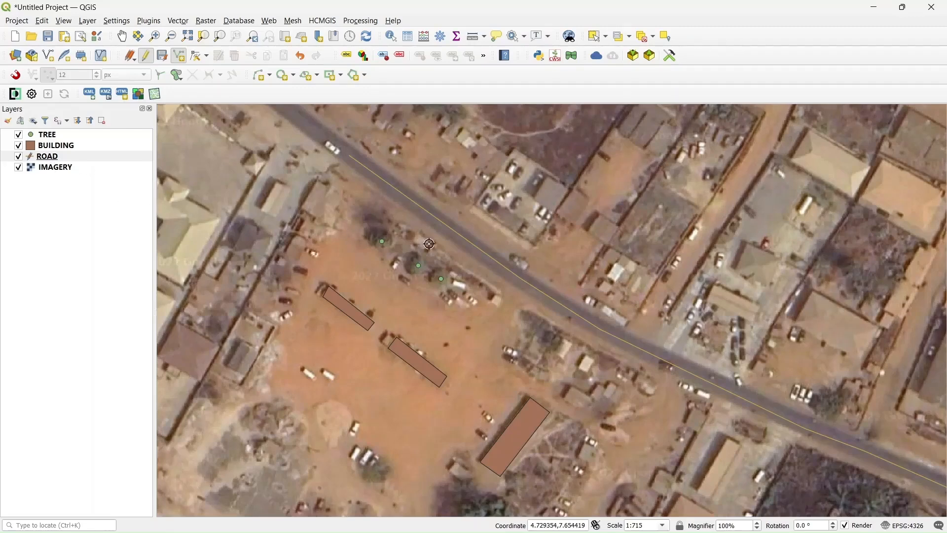
pyautogui.click(51, 161)
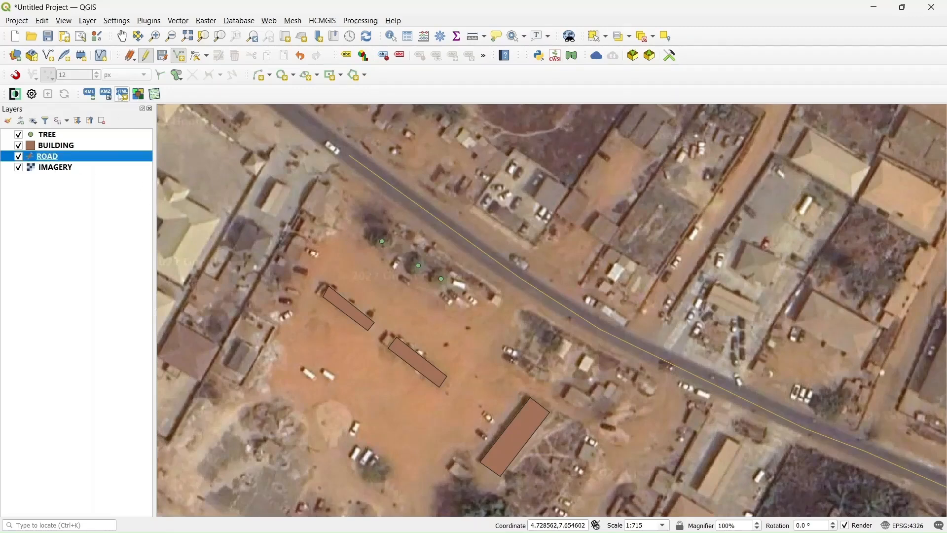
pyautogui.click(147, 56)
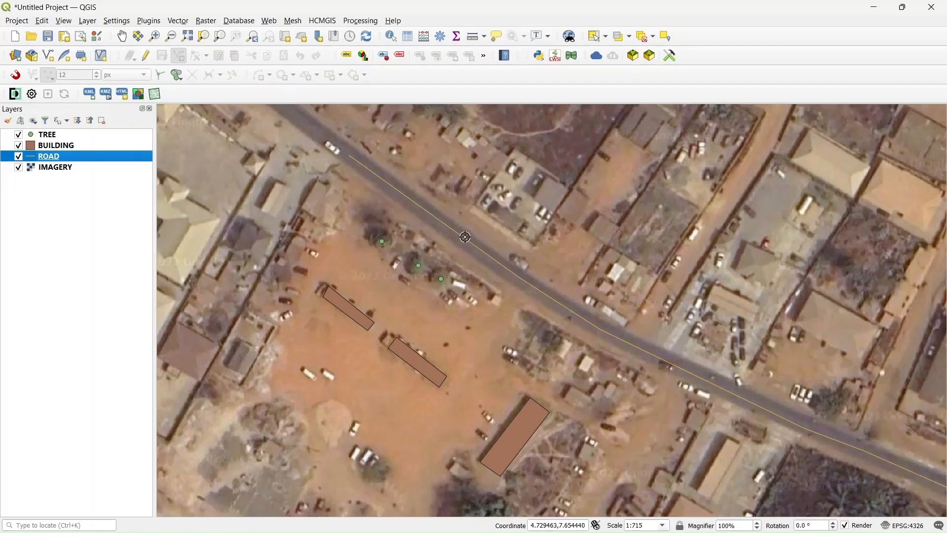
# Open the attribute table of the TREE layer to review its records
pyautogui.scroll(-1, 457, 252)
pyautogui.moveTo(456, 253); pyautogui.dragTo(436, 223)
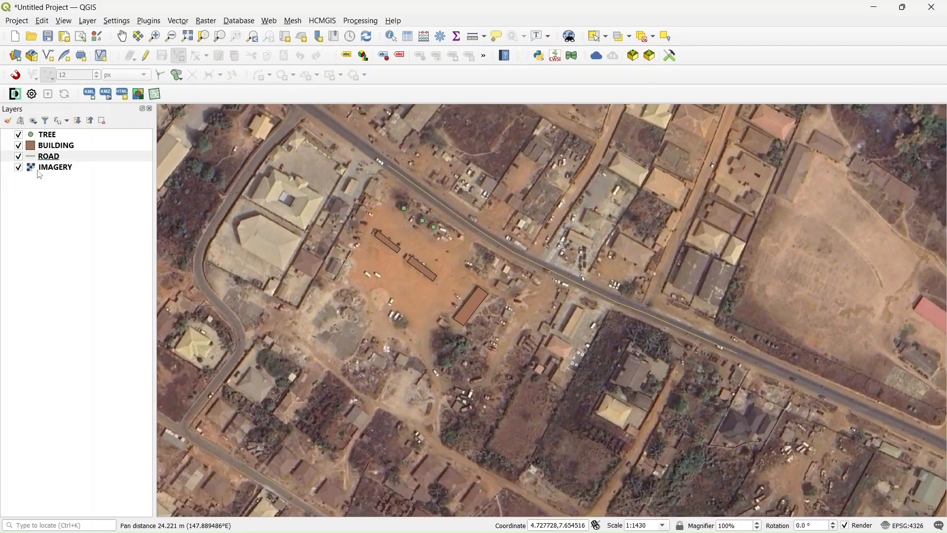
pyautogui.rightClick(48, 140)
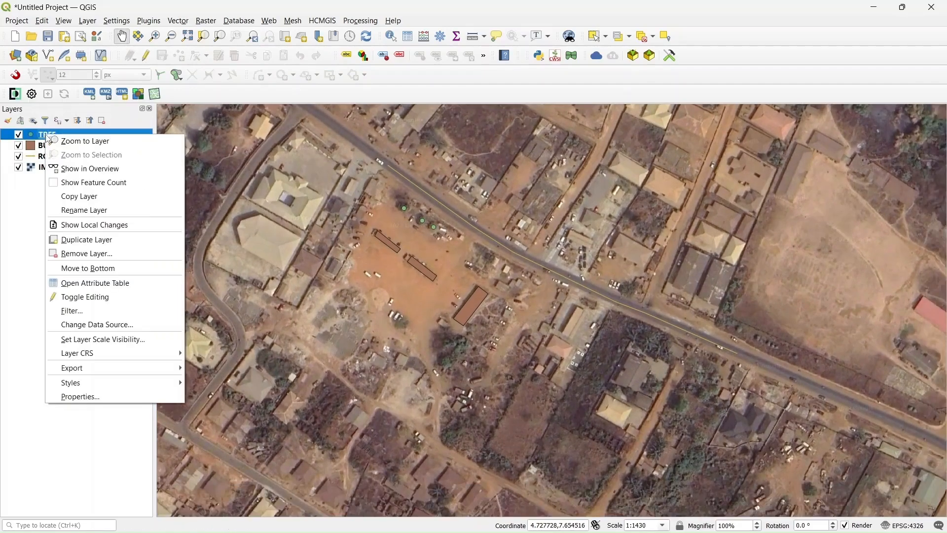
pyautogui.click(118, 284)
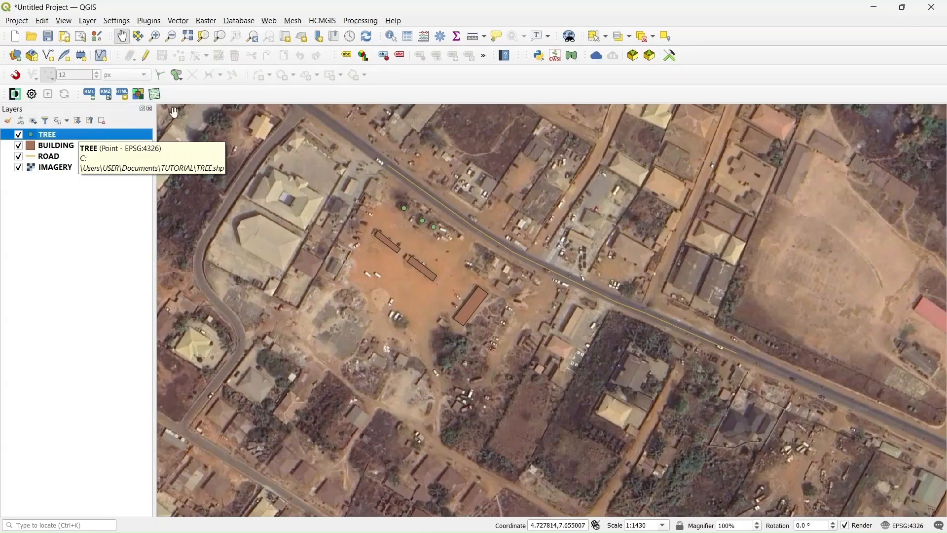
pyautogui.click(178, 21)
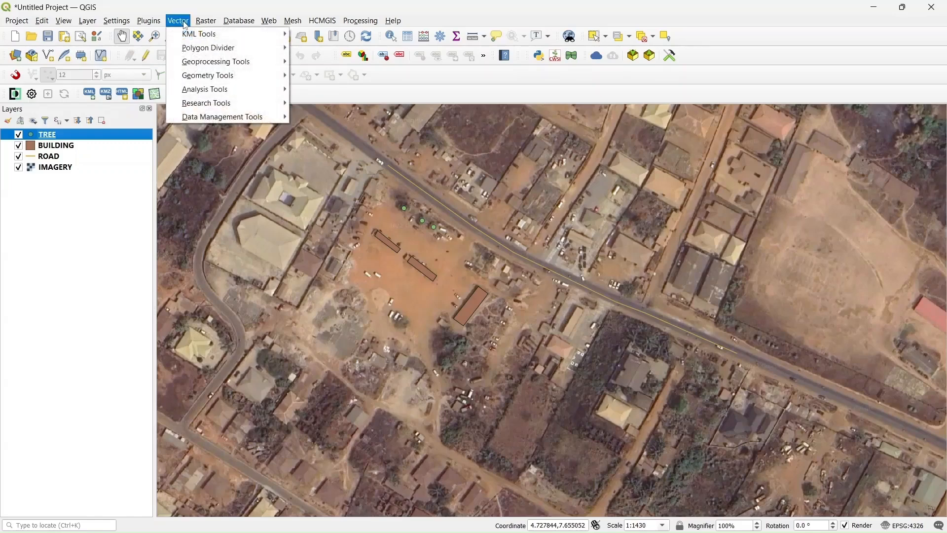
pyautogui.moveTo(186, 51)
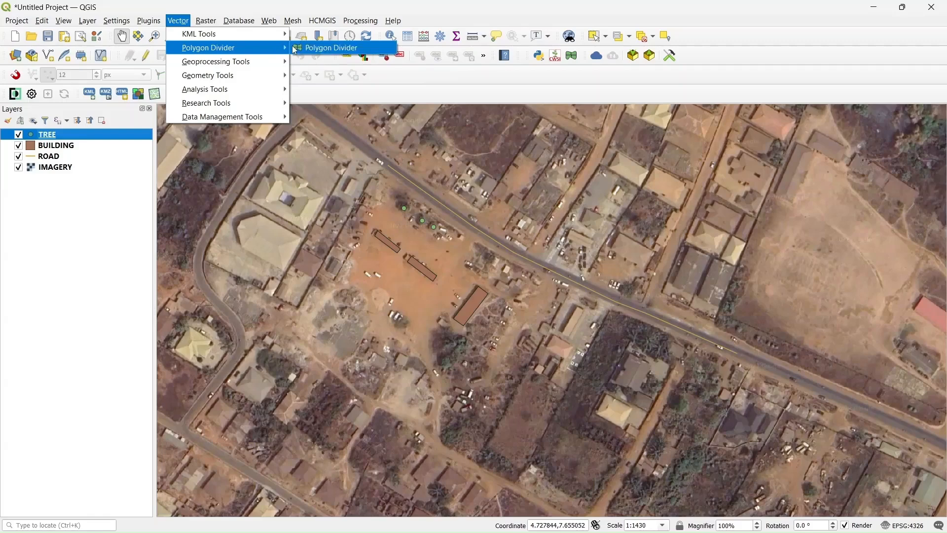
pyautogui.moveTo(256, 66)
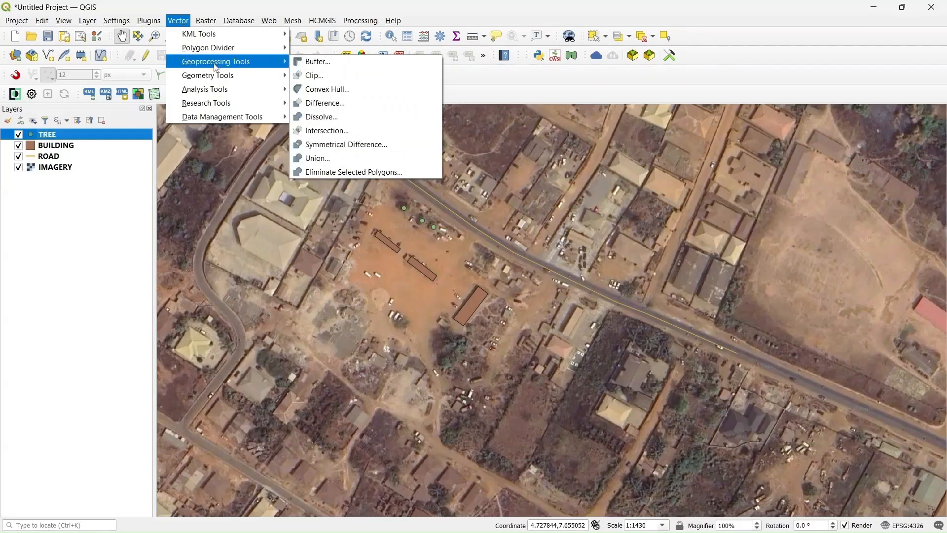
pyautogui.moveTo(213, 77)
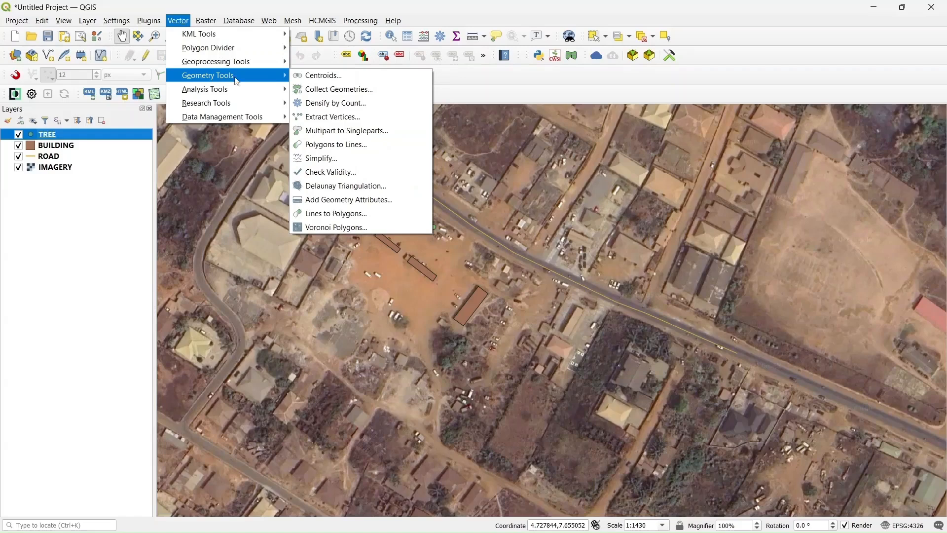